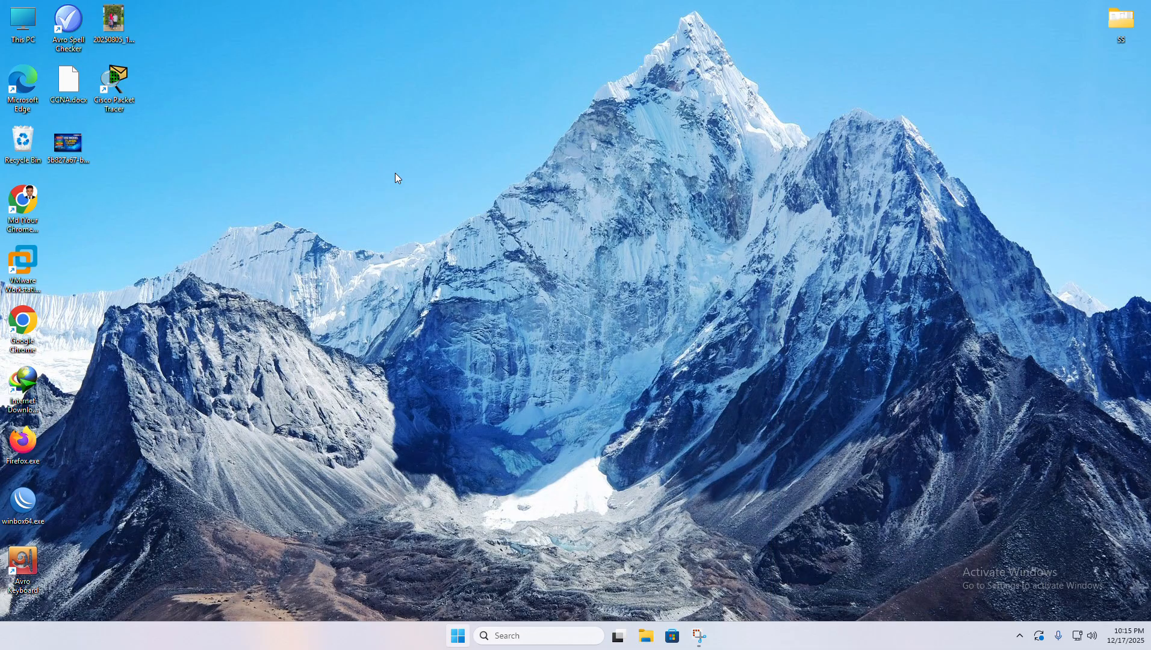
Check the installed programs in Control Panel's Programs and Features and close the window.
key("Return")
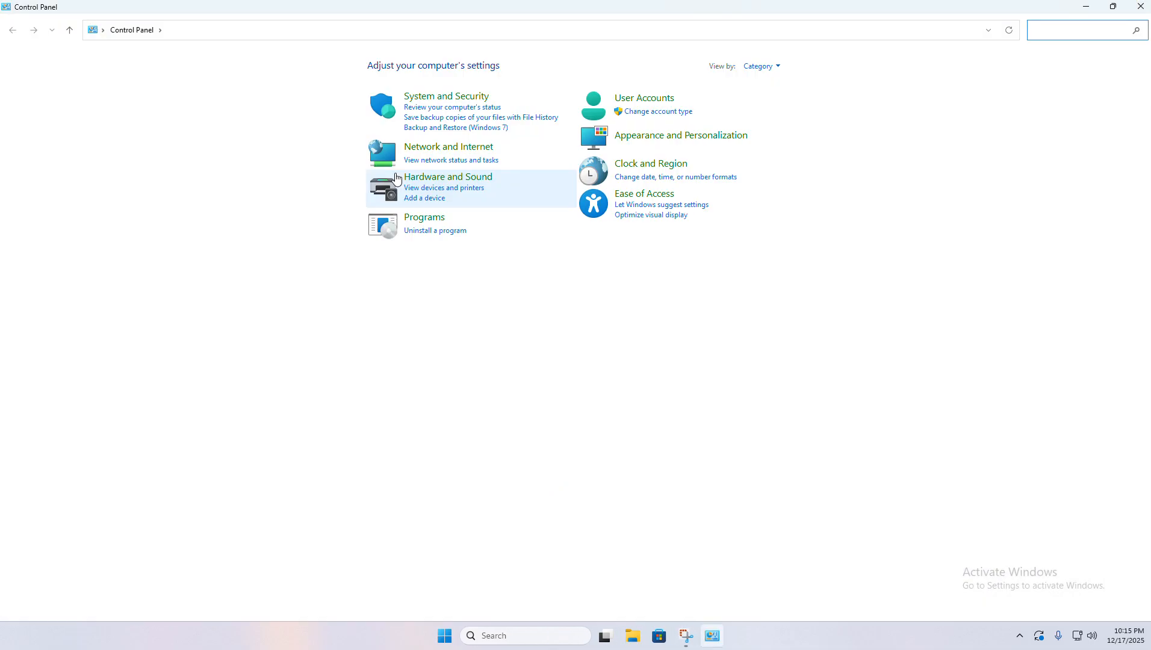
left_click(430, 218)
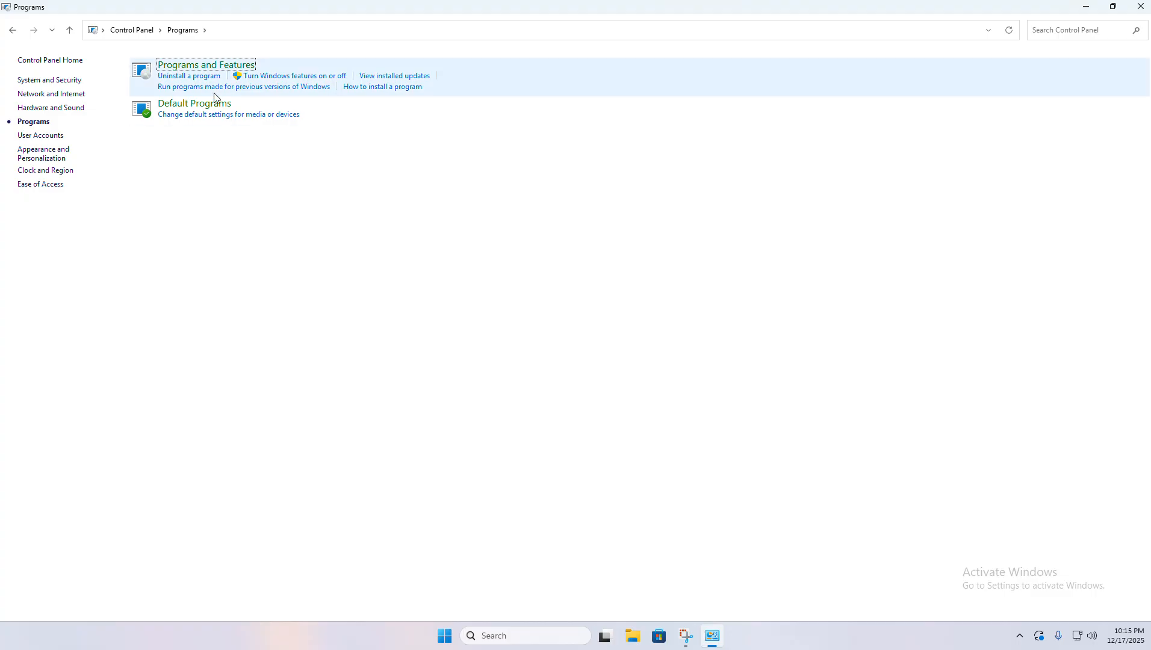
left_click(212, 66)
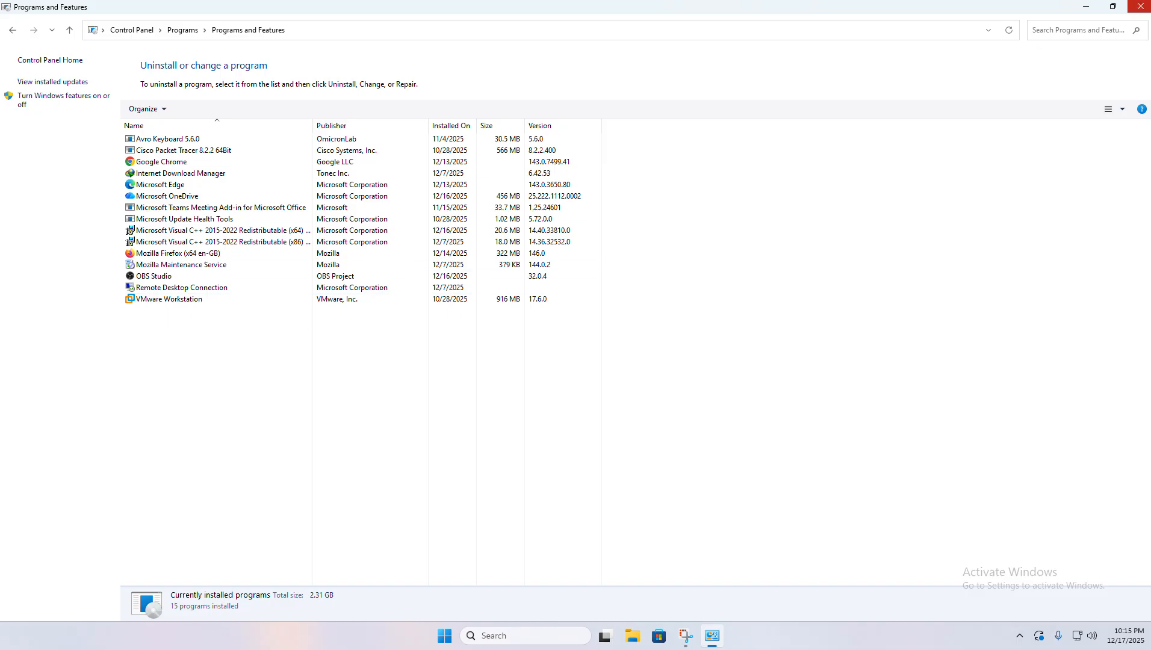
left_click(1140, 6)
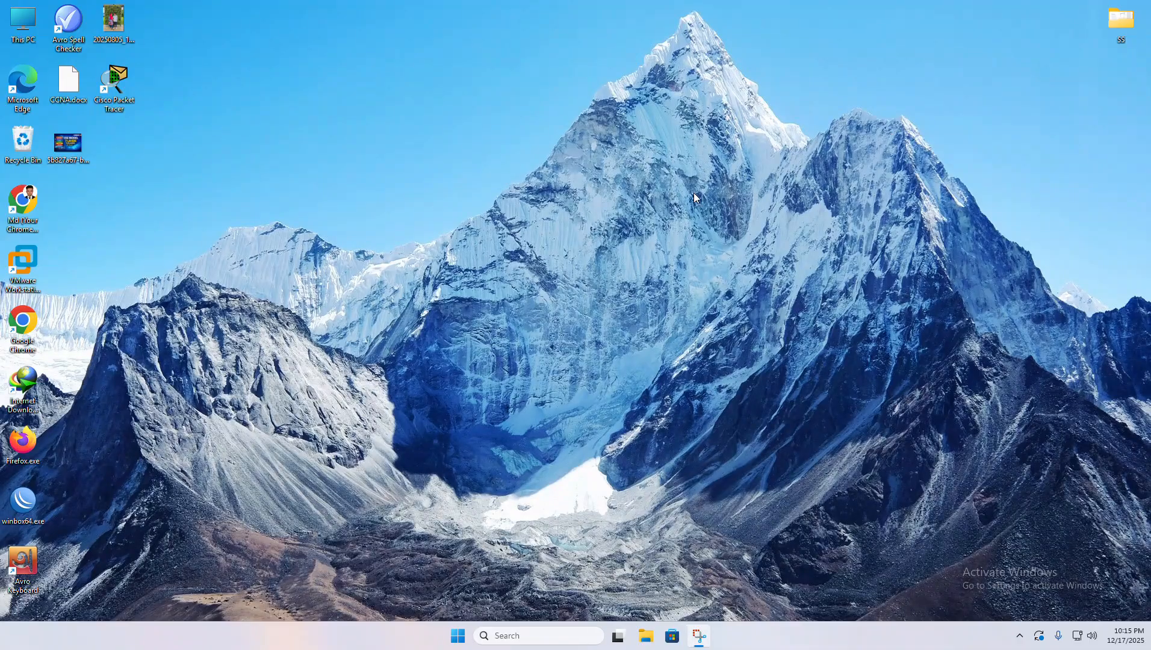
Check which new item types the desktop offers and dismiss the list without creating anything.
right_click(497, 181)
mouse_move(548, 275)
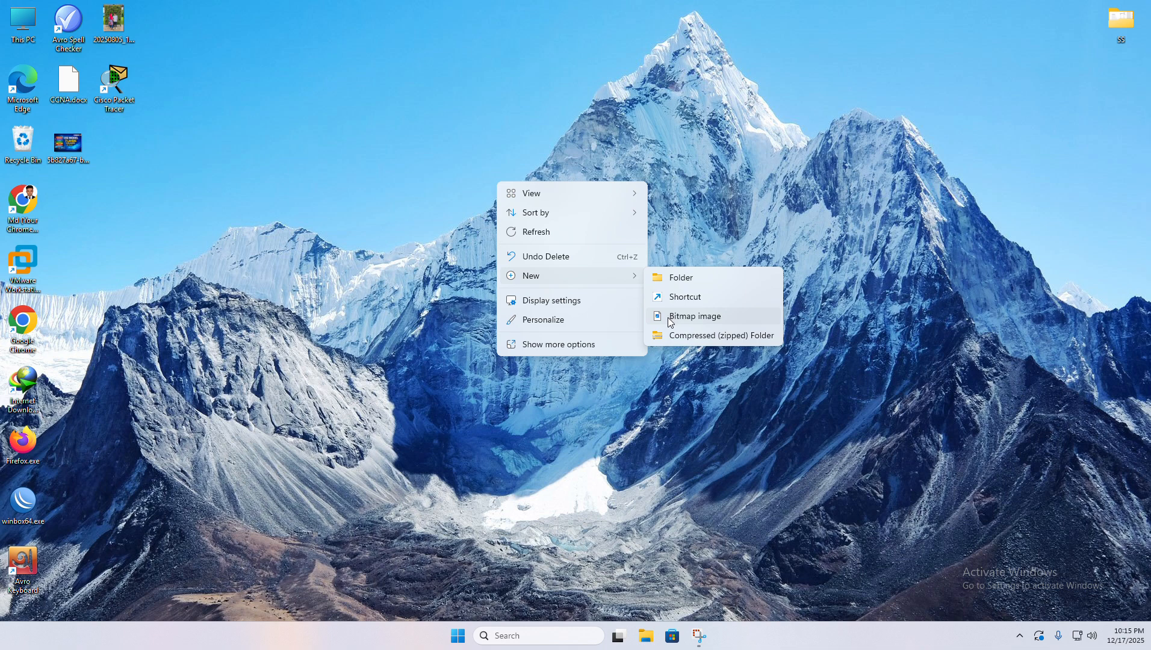
left_click(405, 430)
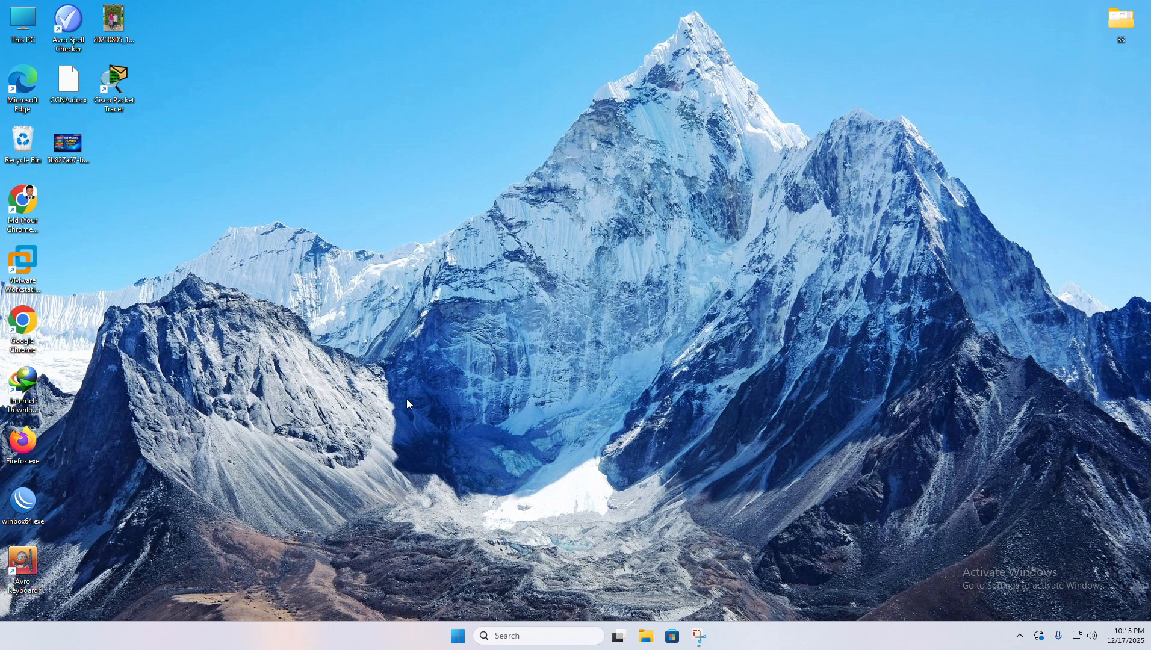
In Firefox, search for "office deployment tool" and download the English Office Deployment Tool from the Microsoft Download Center.
double_click(25, 457)
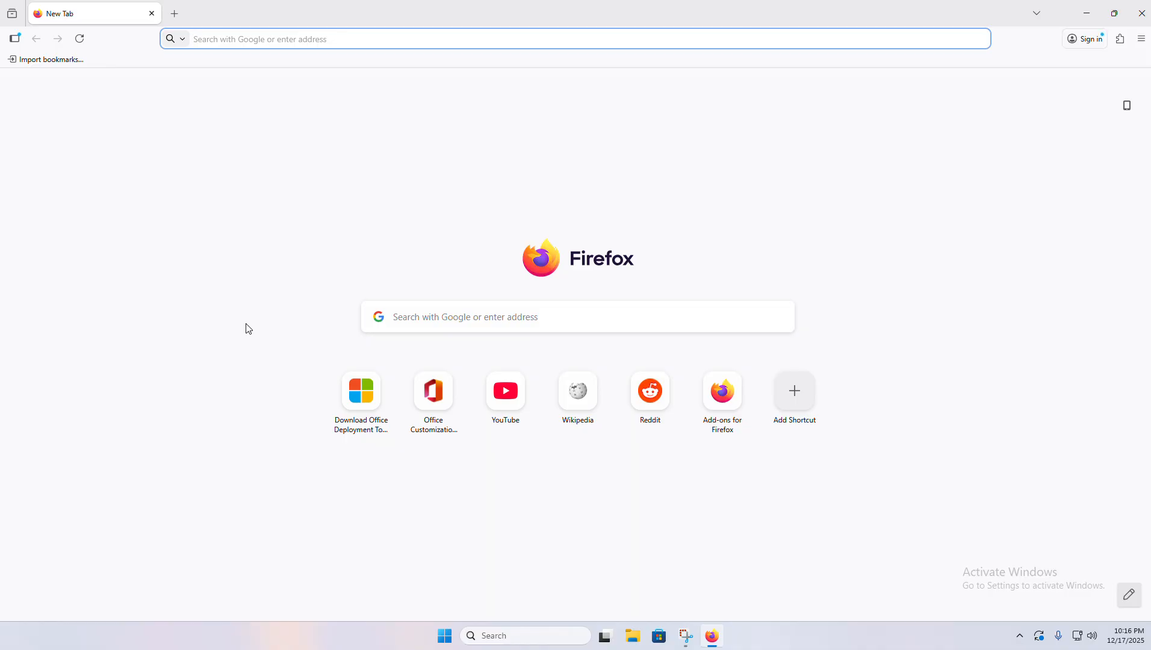
left_click(232, 34)
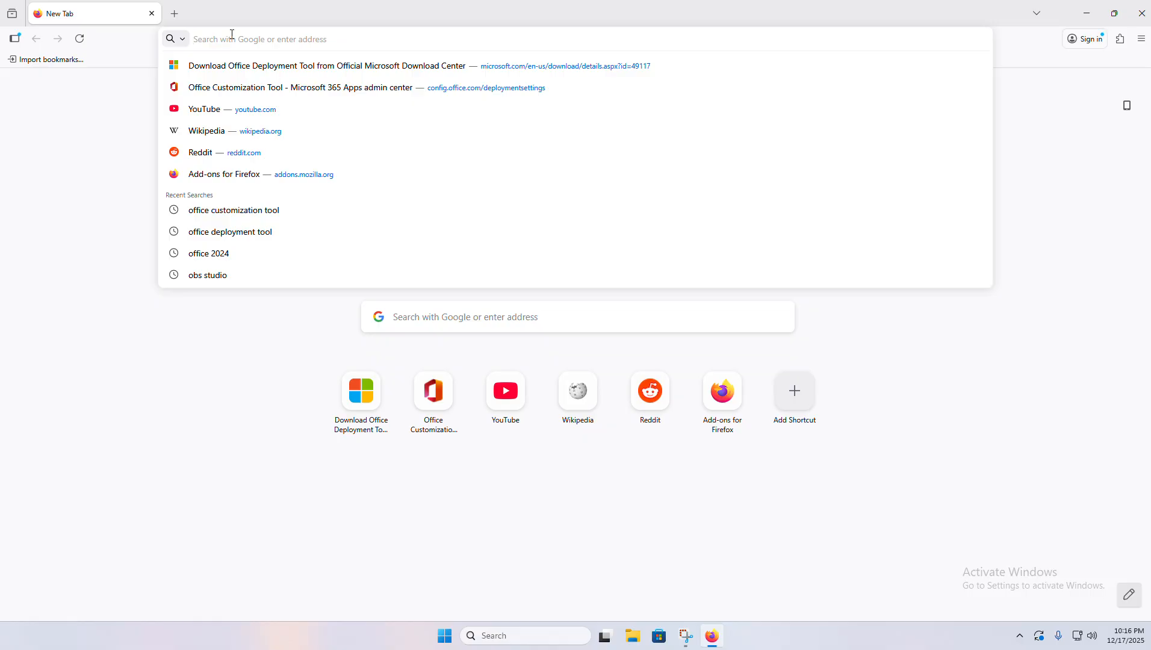
type("off")
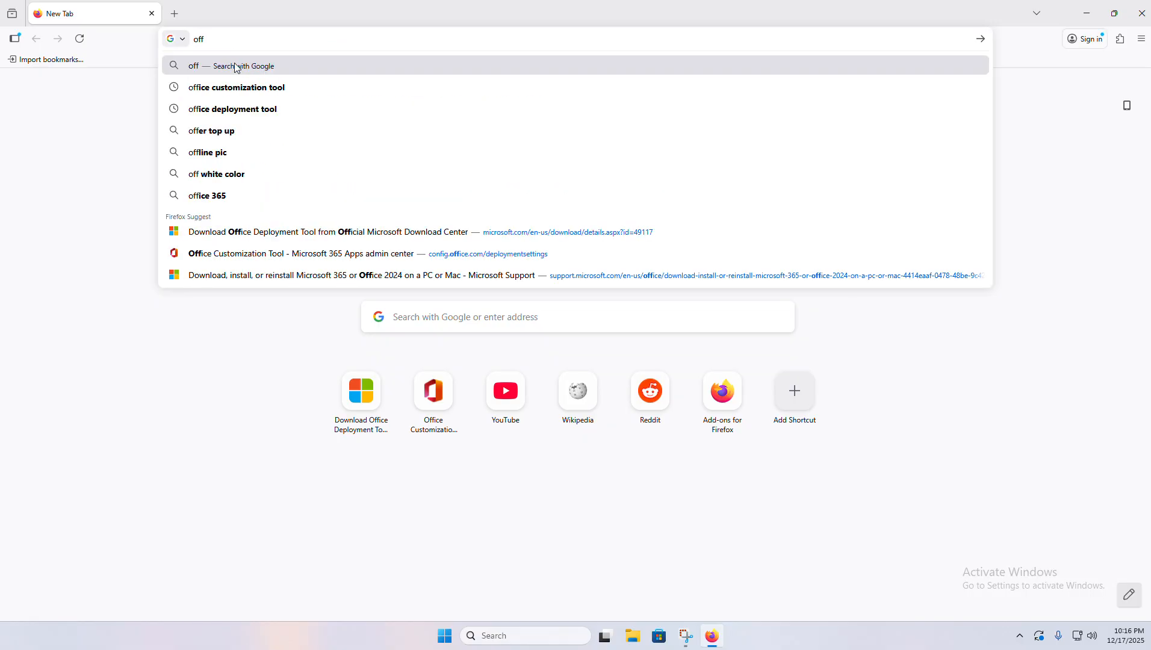
left_click(250, 110)
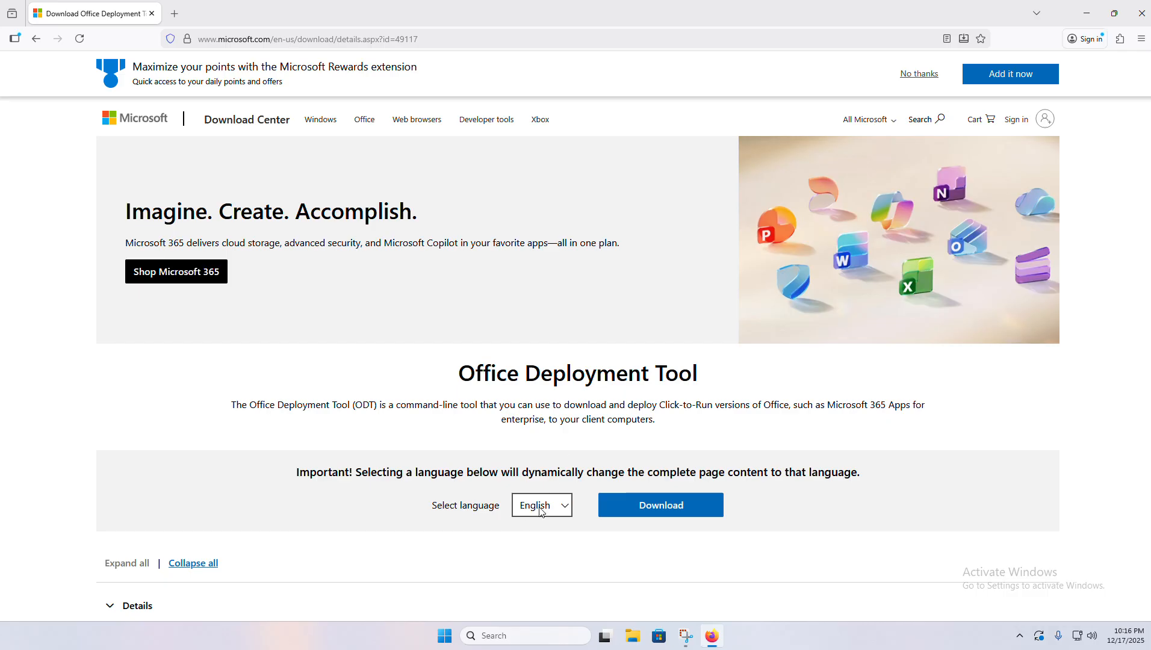
left_click(643, 505)
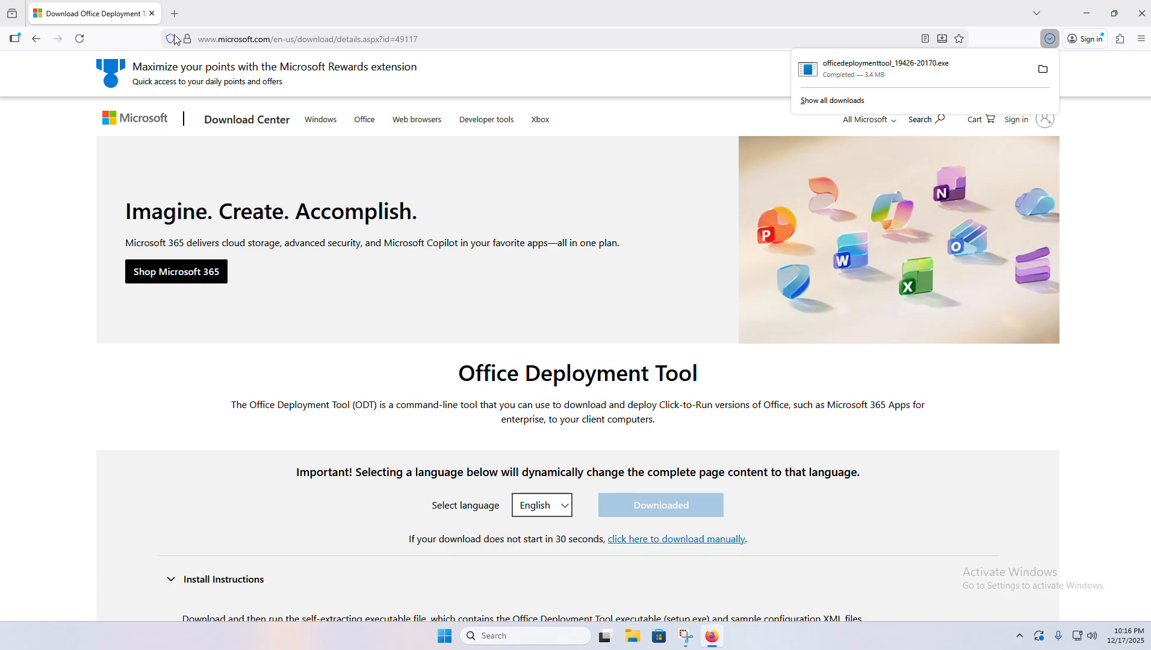
In a new browser tab, search for "office customization tool" and open the Microsoft 365 Apps admin center result.
left_click(175, 13)
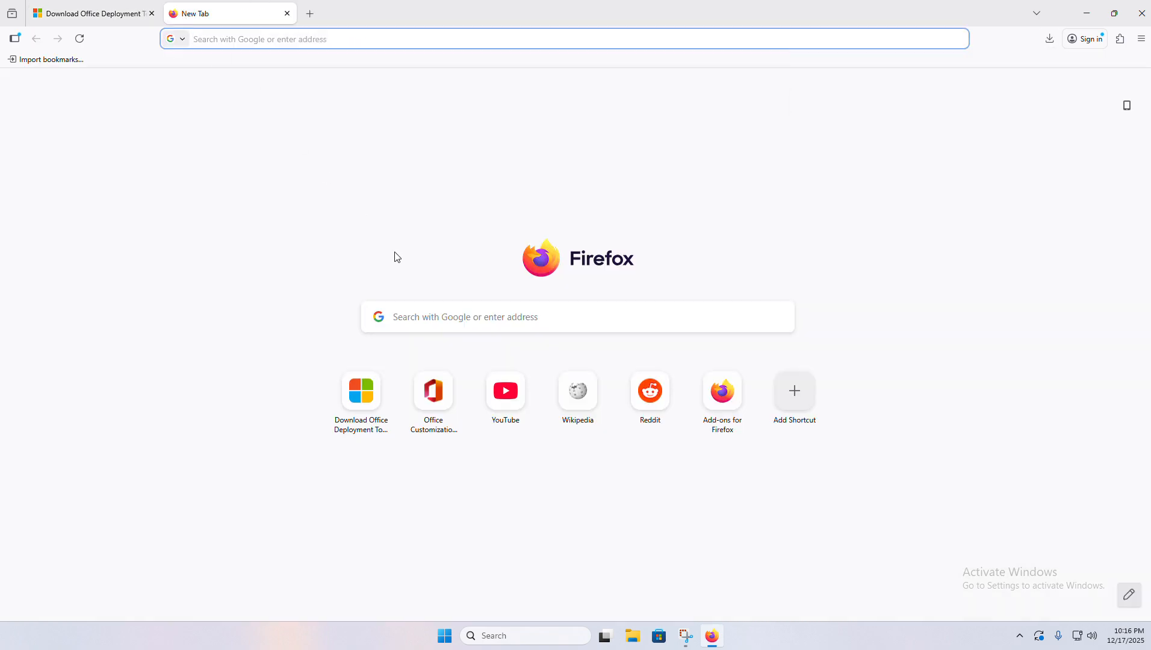
left_click(267, 36)
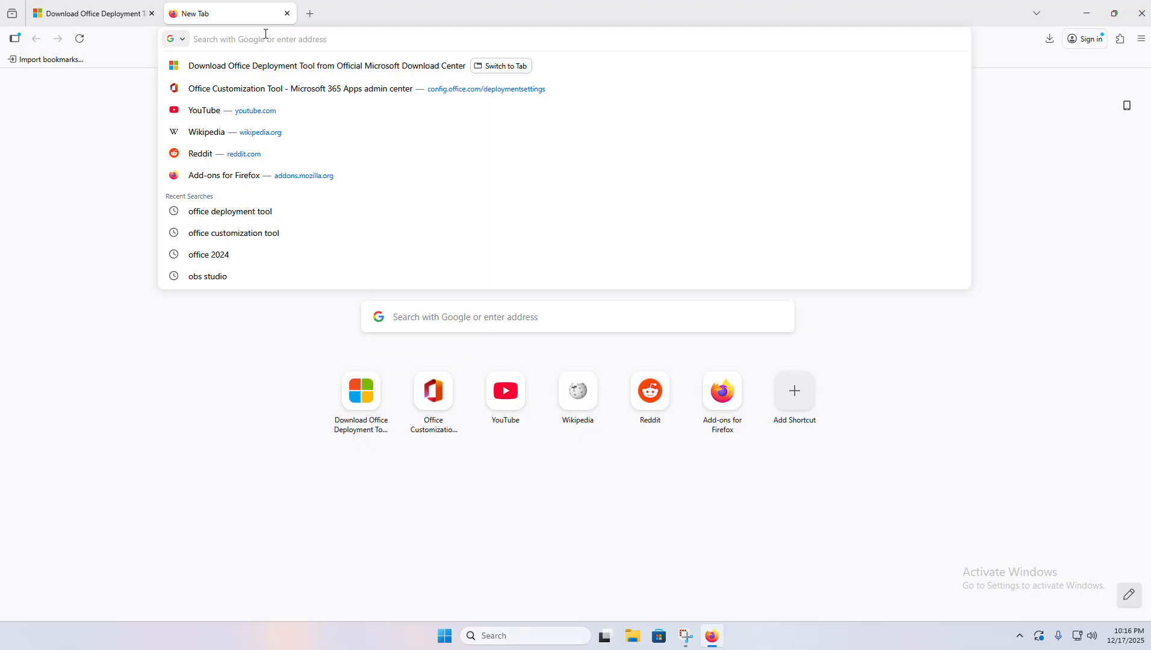
type("off")
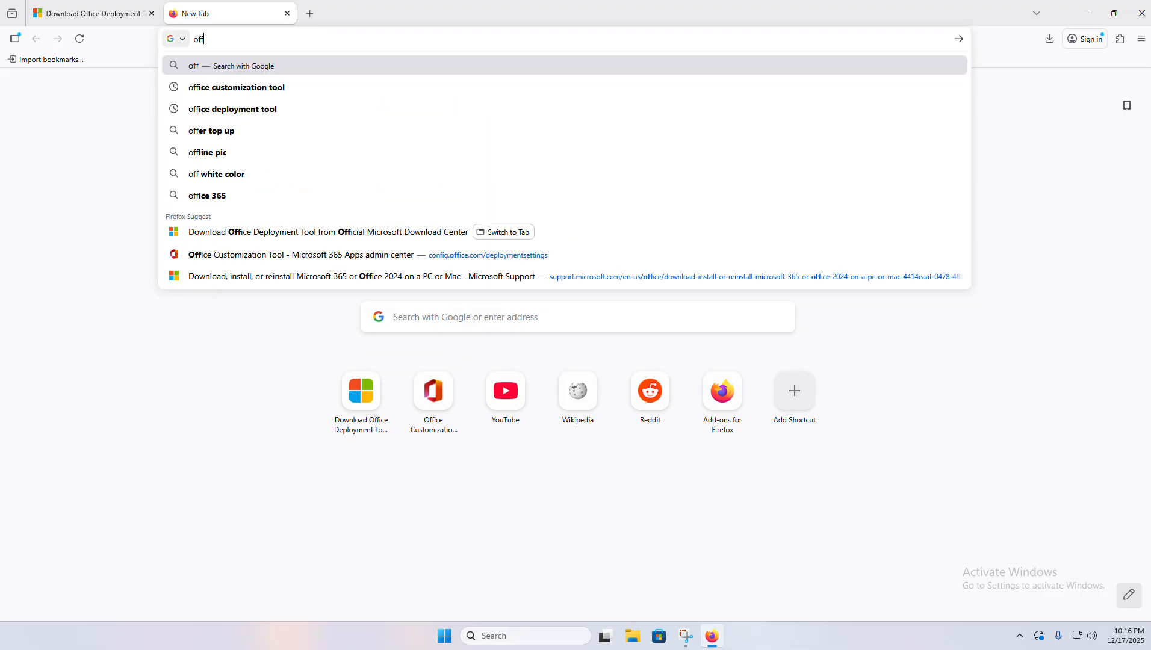
left_click(287, 87)
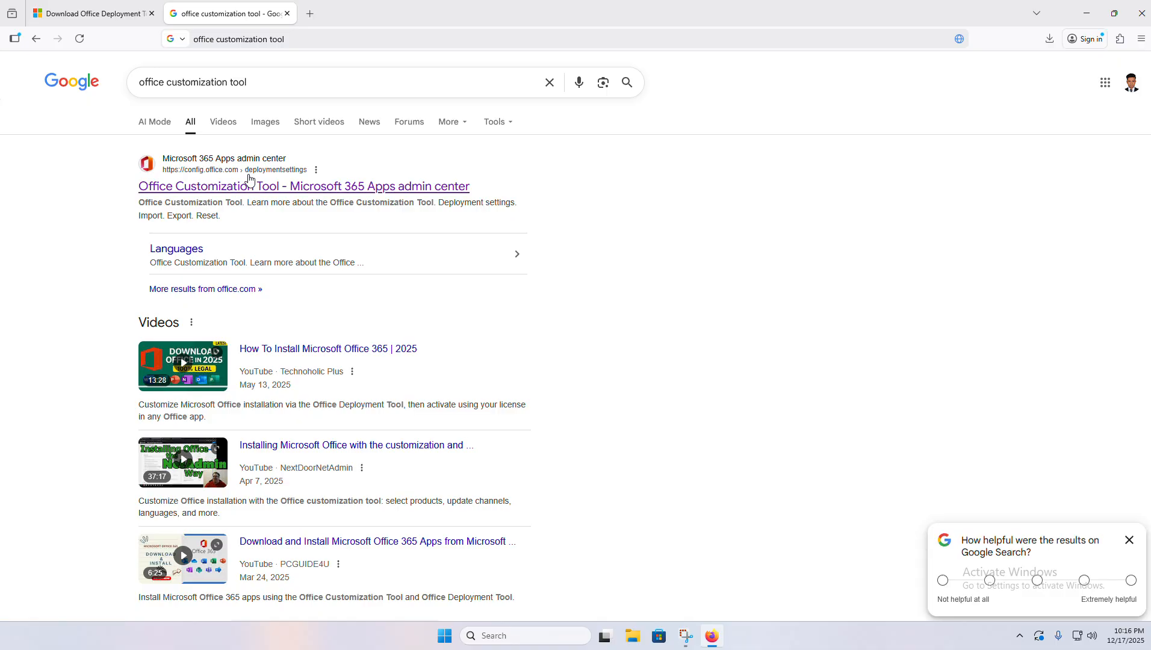
left_click(239, 190)
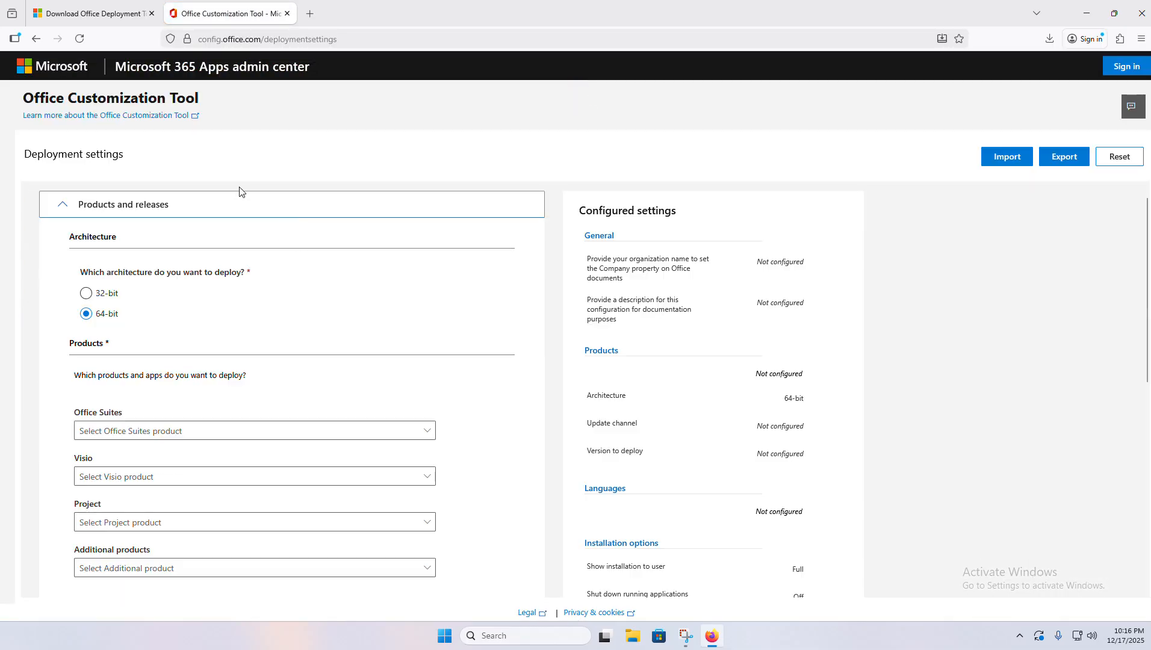
Keep the 64-bit architecture and choose Office LTSC Professional Plus 2024 - Volume License as the Office suite.
scroll(132, 231, "down", 2)
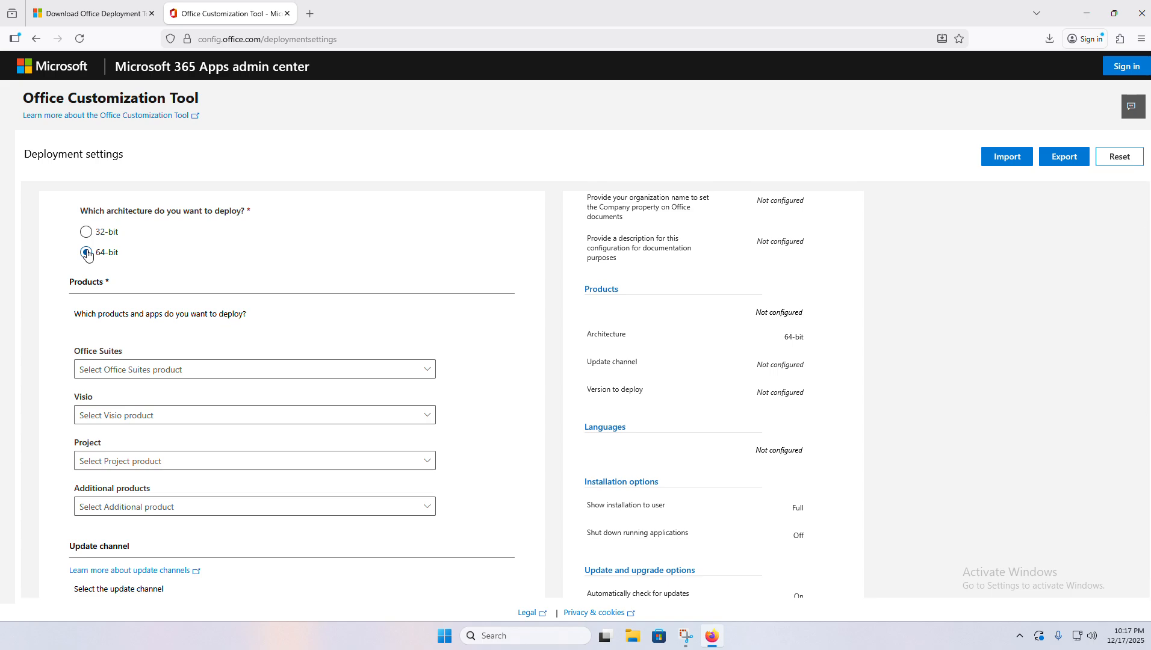
scroll(88, 253, "down", 2)
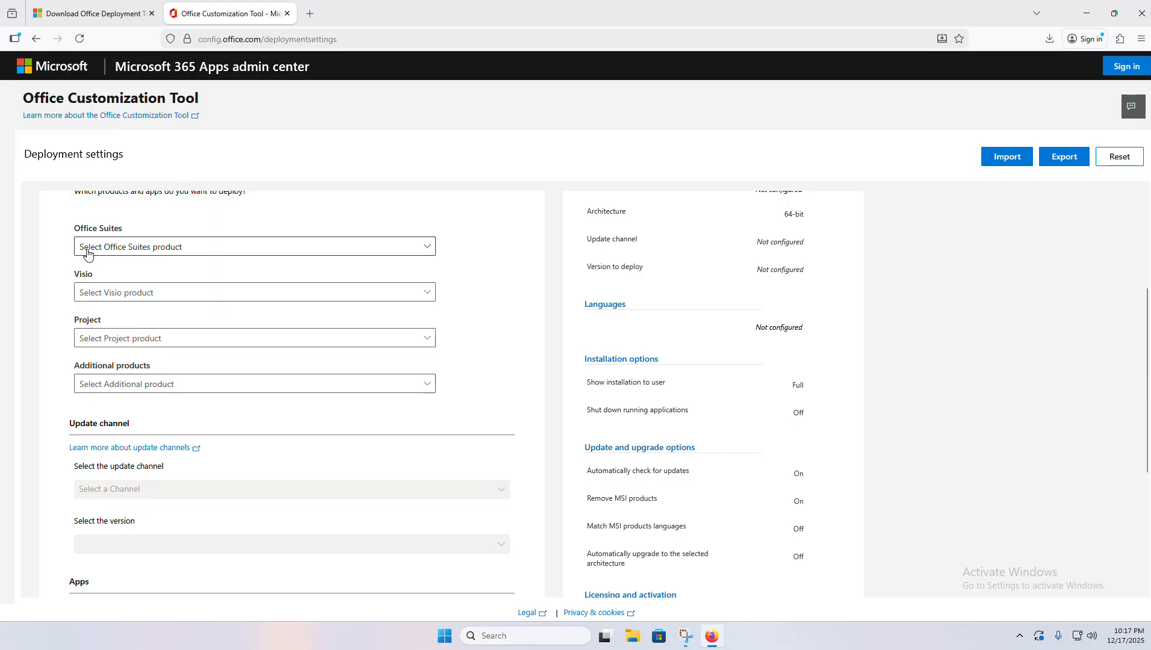
left_click(124, 250)
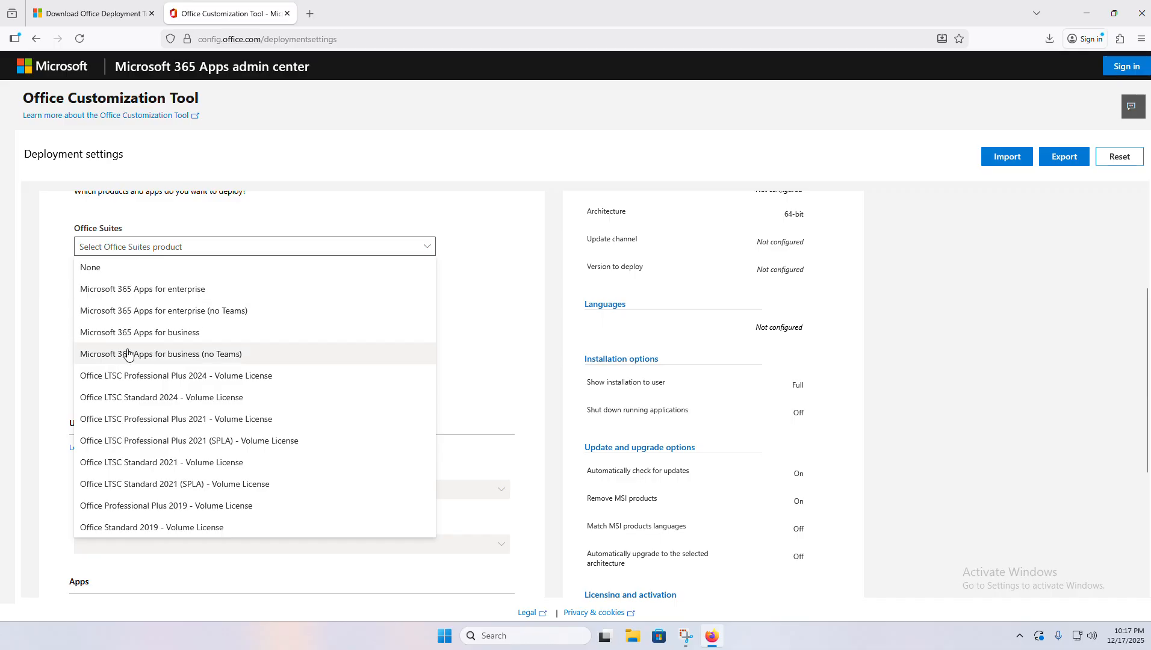
left_click(179, 382)
Exclude Skype for Business and OneDrive Desktop from the deployed apps and continue to the language section.
scroll(181, 376, "down", 3)
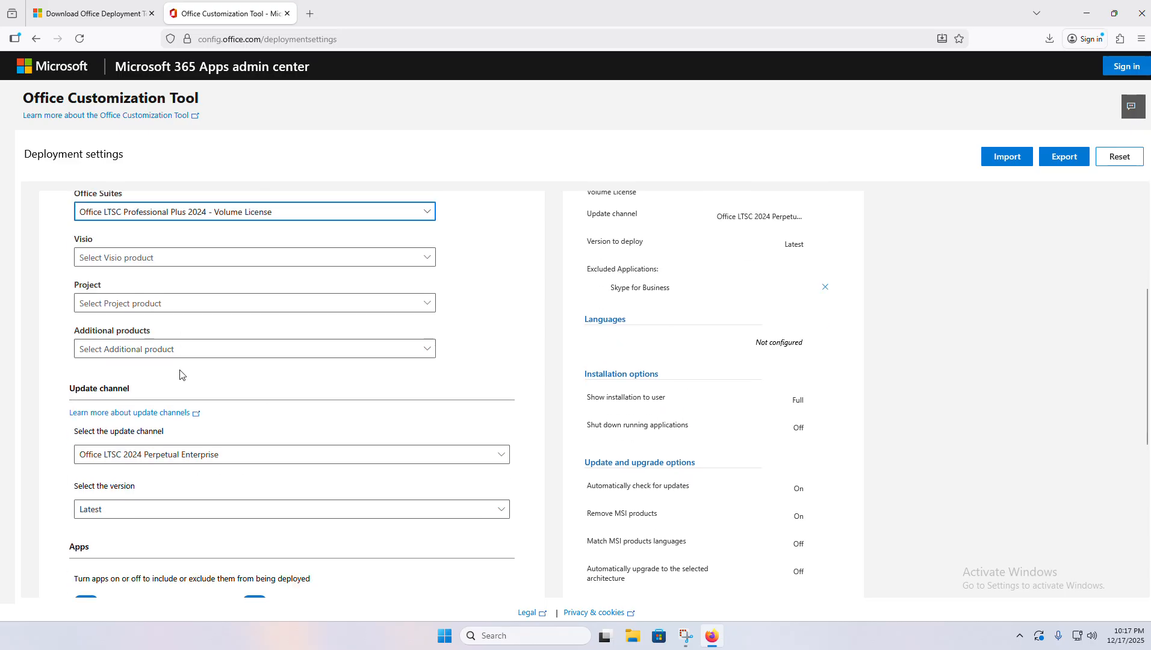
scroll(180, 374, "down", 3)
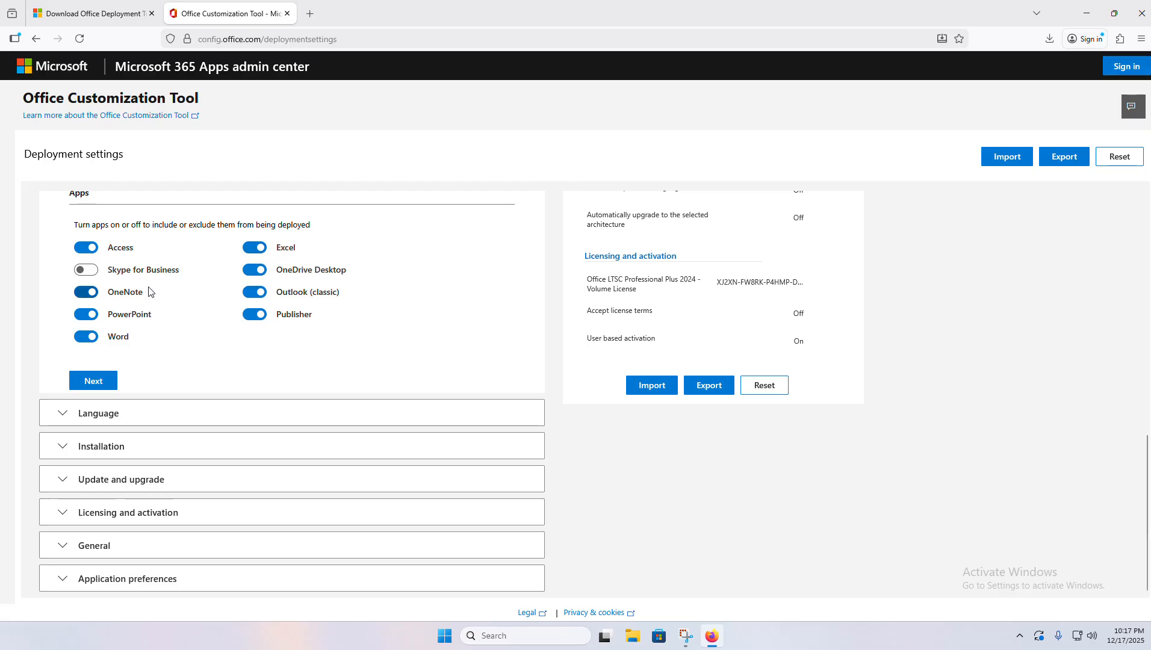
left_click(91, 272)
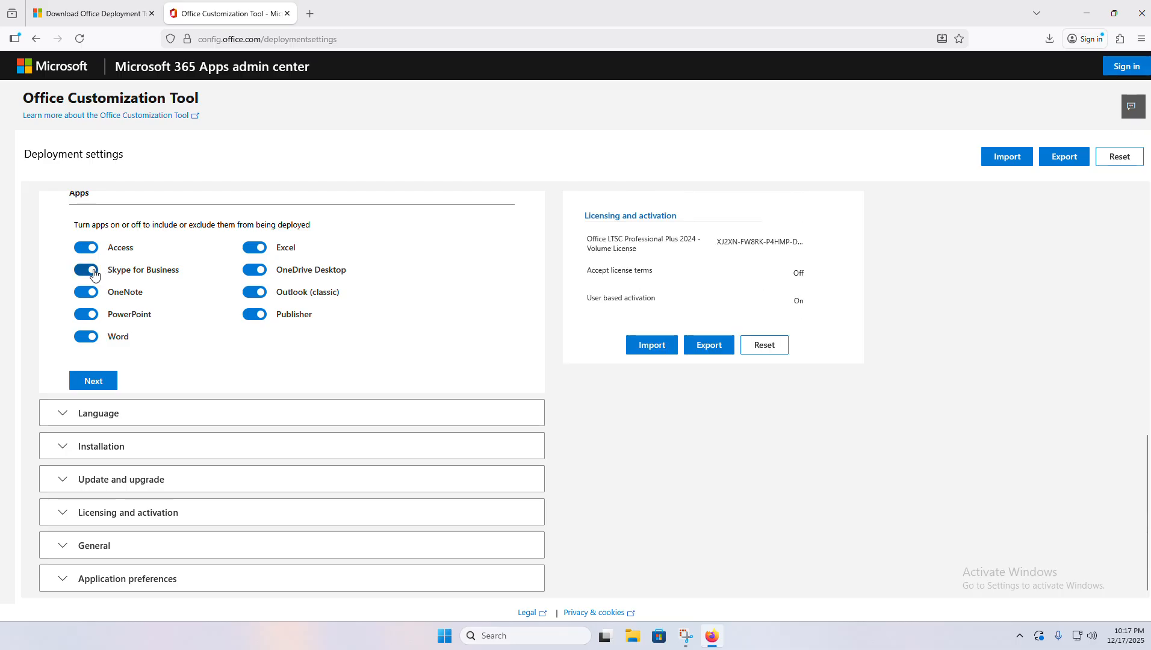
left_click(91, 271)
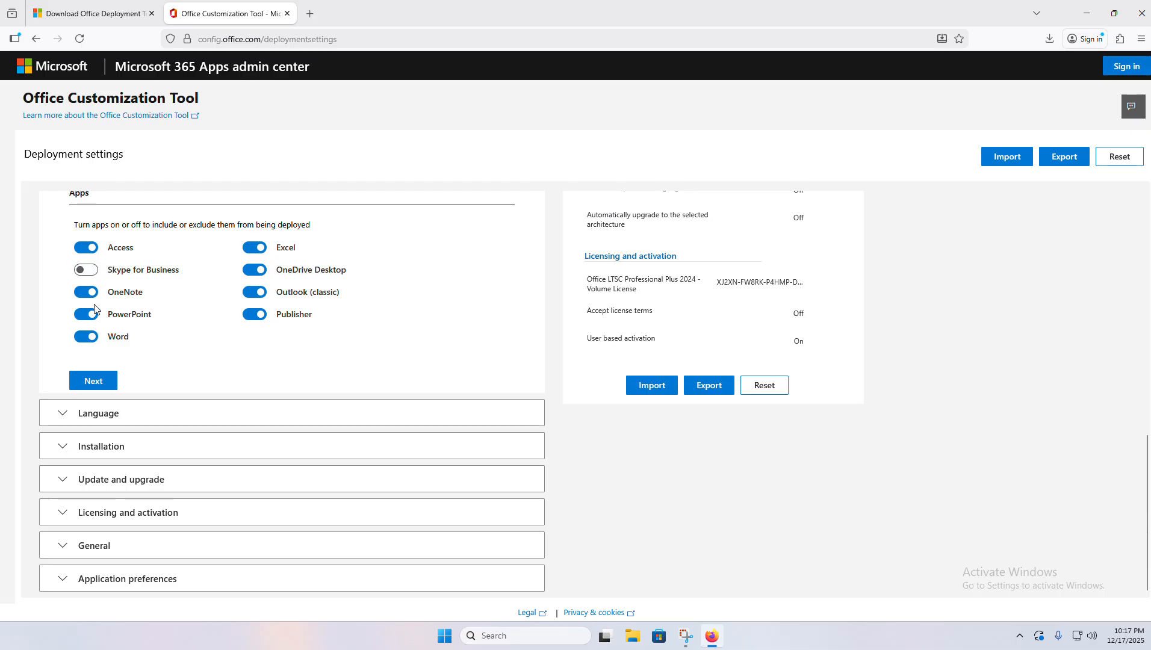
left_click(255, 270)
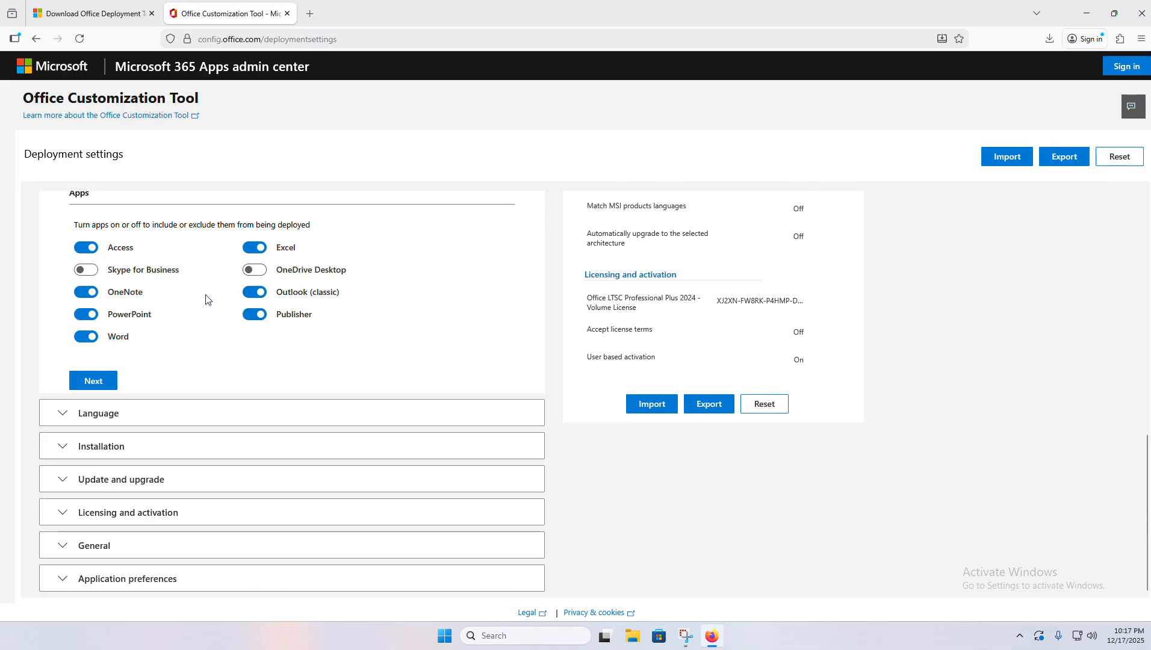
left_click(108, 382)
Skip the language section and accept the default installation options with the Office Content Delivery Network as source.
scroll(303, 331, "down", 3)
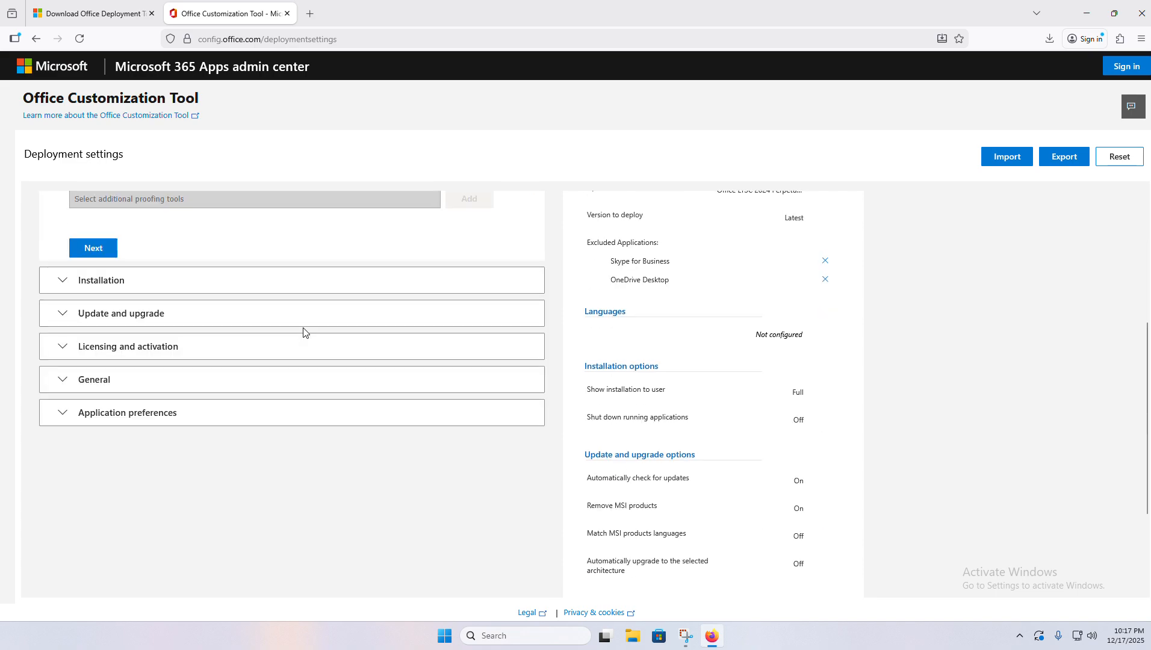
left_click(89, 249)
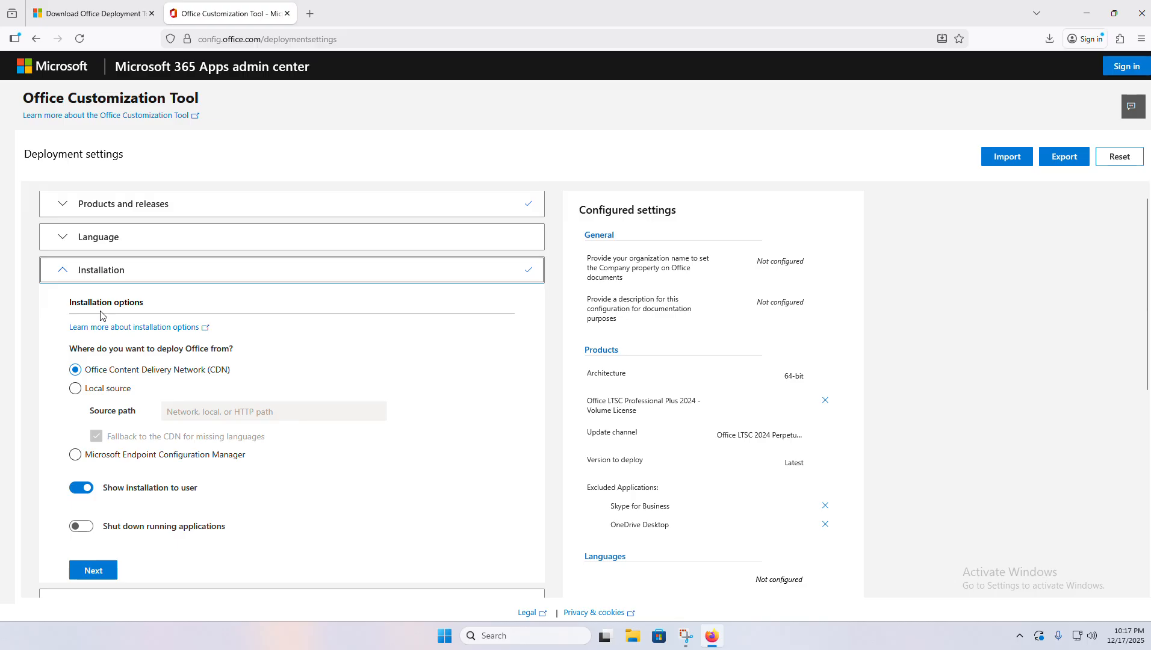
scroll(79, 362, "down", 2)
scroll(80, 392, "down", 1)
left_click(92, 389)
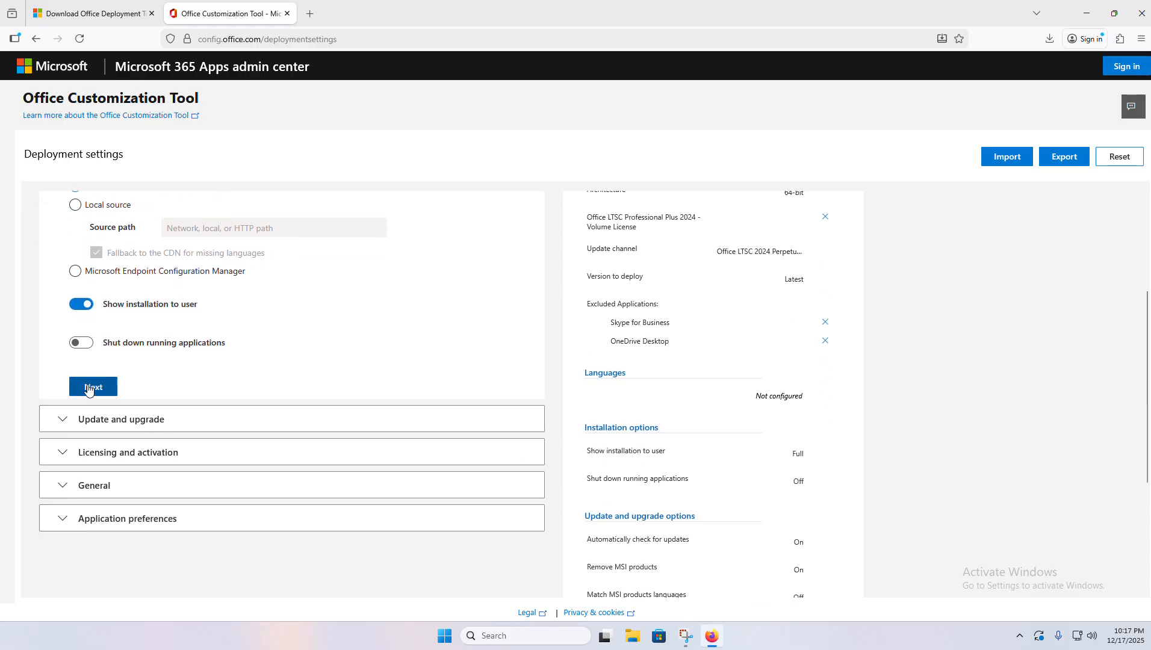
Accept the default update and upgrade options and continue to licensing and activation.
scroll(123, 370, "down", 4)
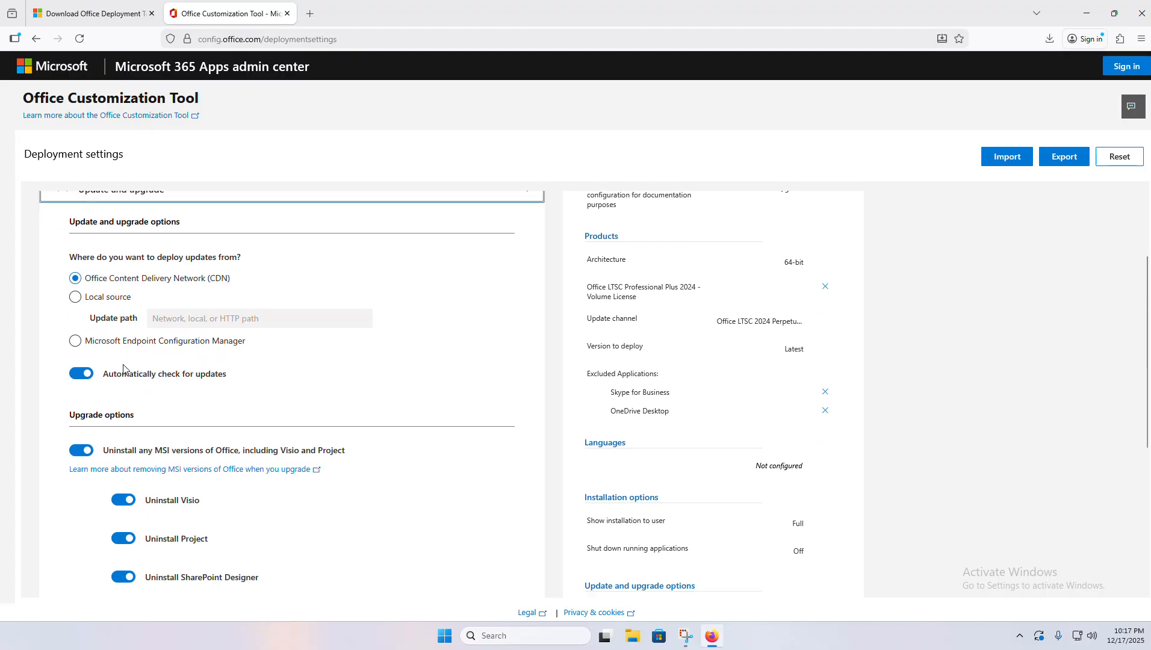
scroll(123, 365, "down", 1)
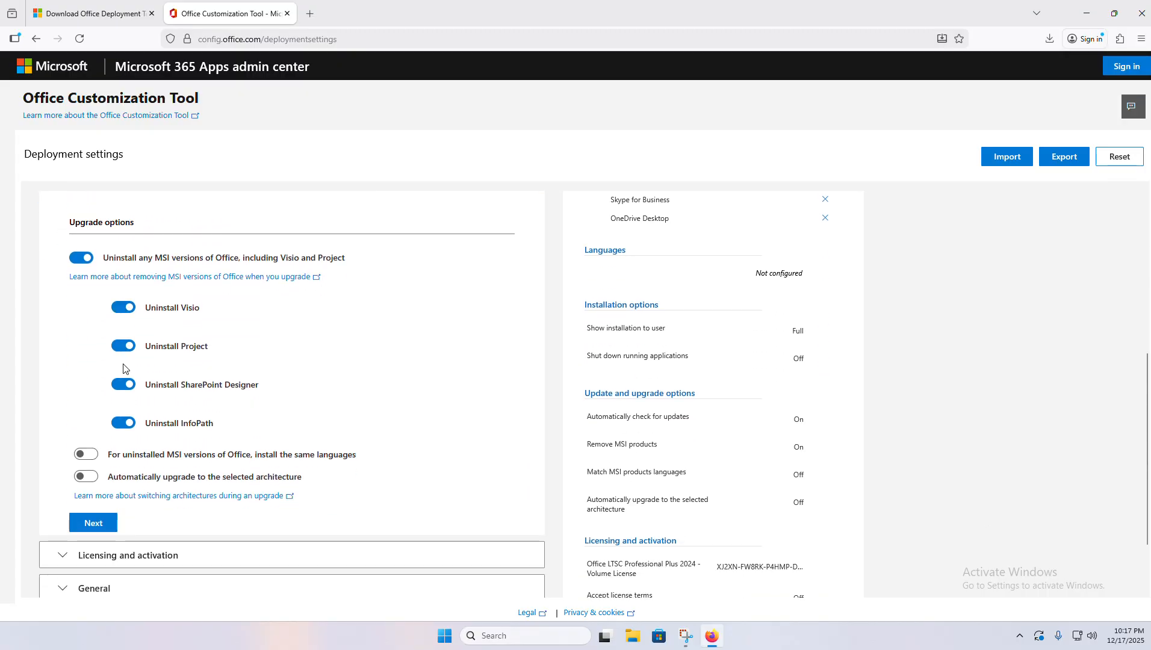
scroll(123, 368, "down", 2)
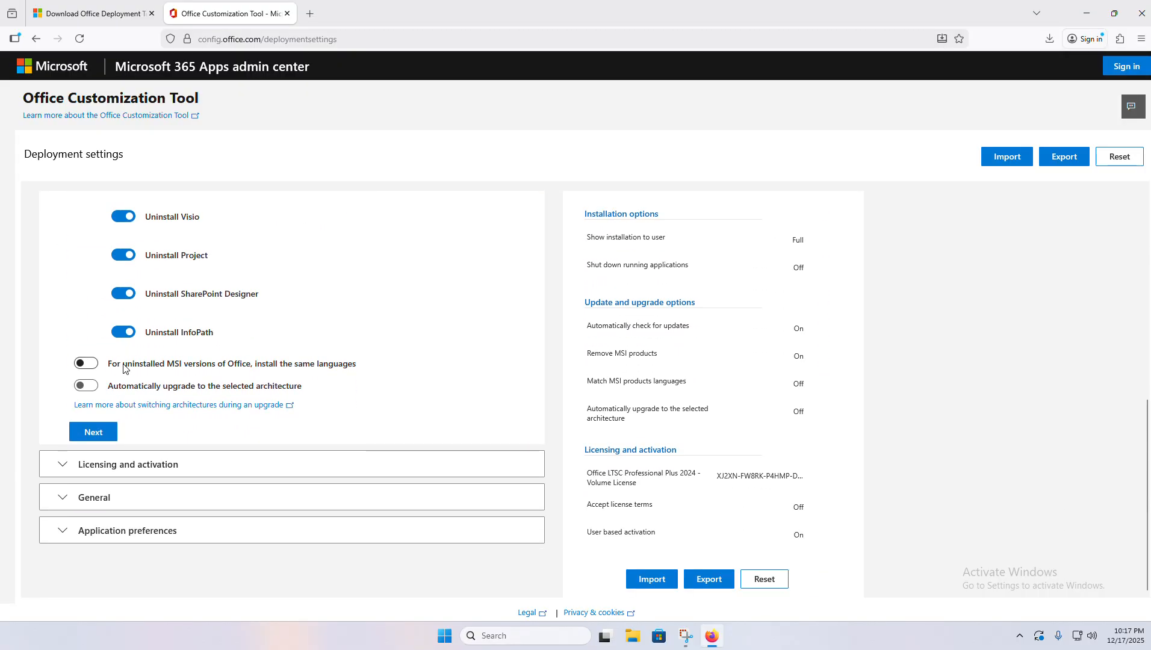
left_click(98, 435)
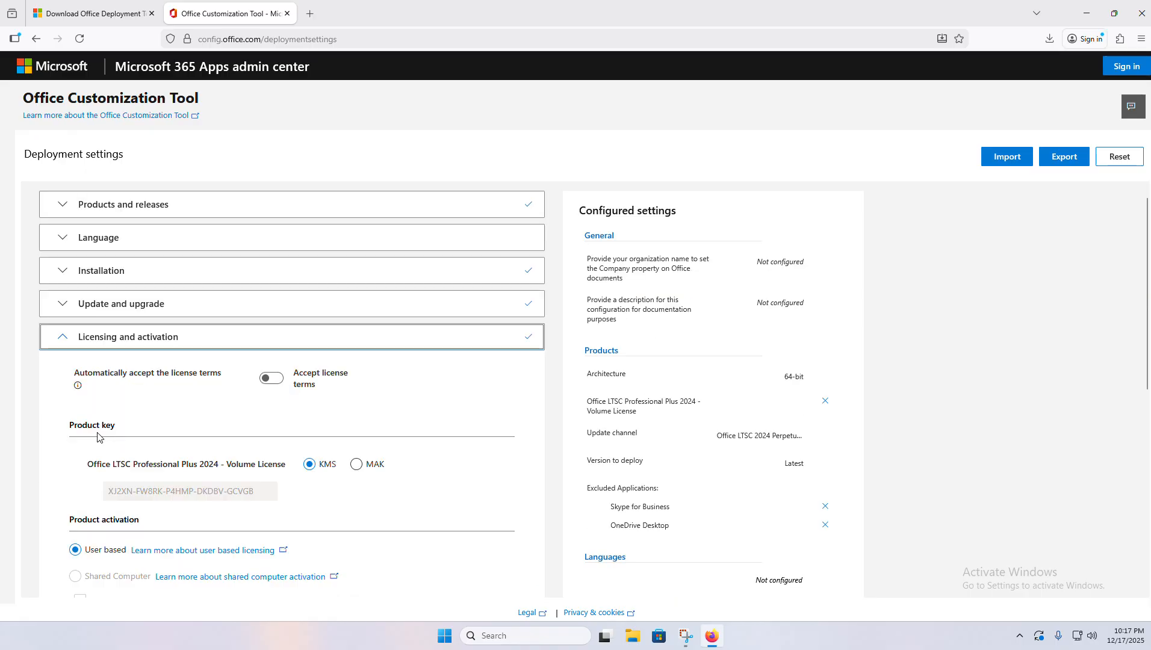
Keep the KMS and user-based licensing defaults, leave the general details blank, and go through to the application preferences.
scroll(135, 413, "down", 4)
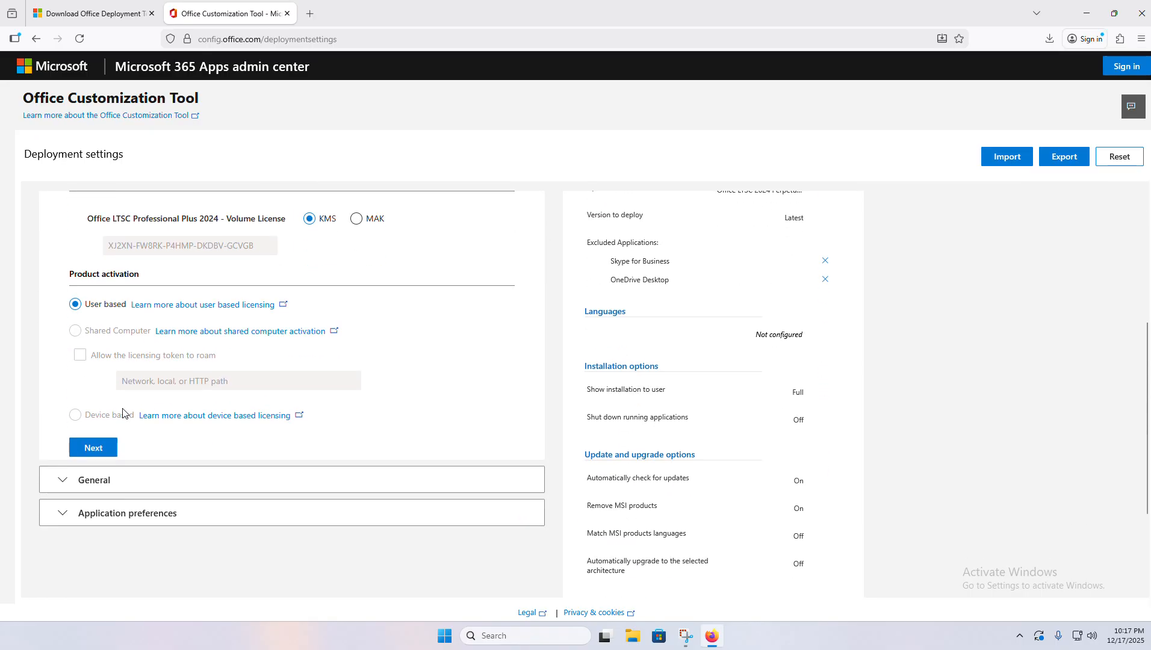
left_click(93, 452)
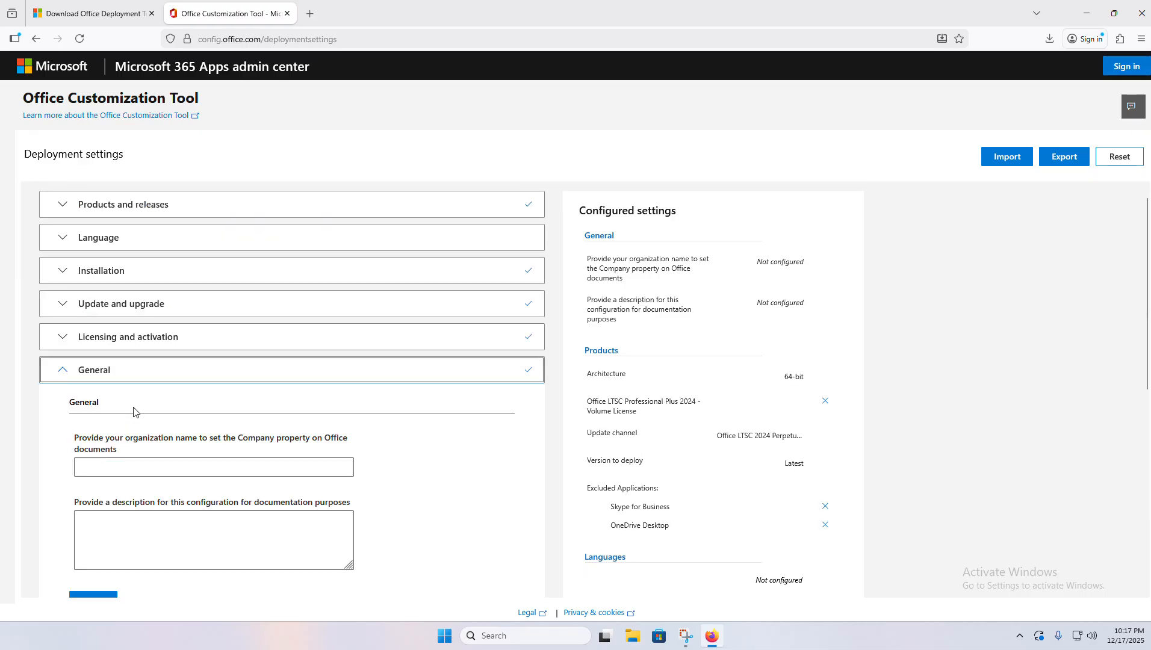
scroll(134, 412, "down", 1)
scroll(134, 412, "down", 3)
left_click(94, 414)
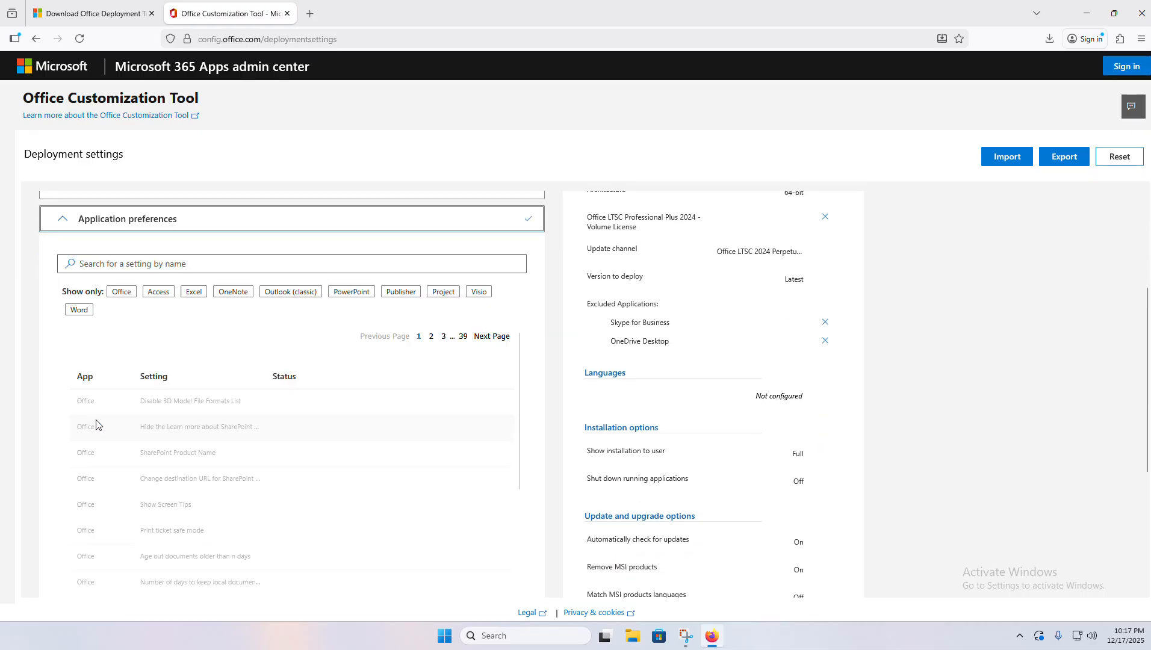
scroll(124, 399, "down", 10)
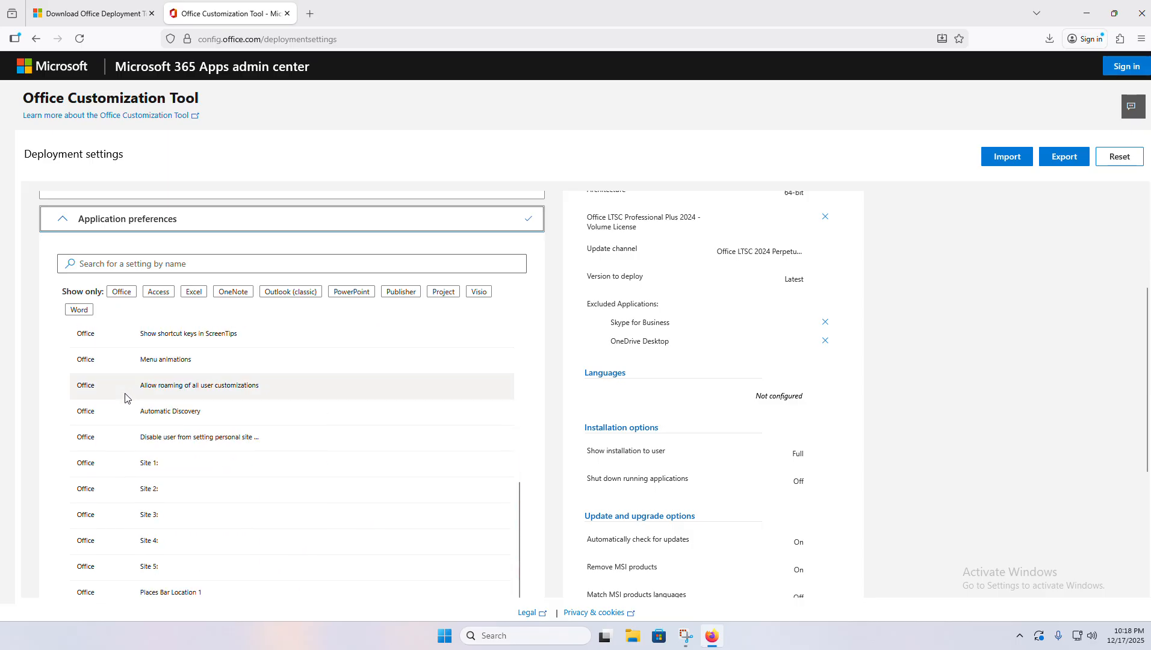
Finish the application preferences with their defaults and try to export the configuration.
scroll(125, 398, "down", 5)
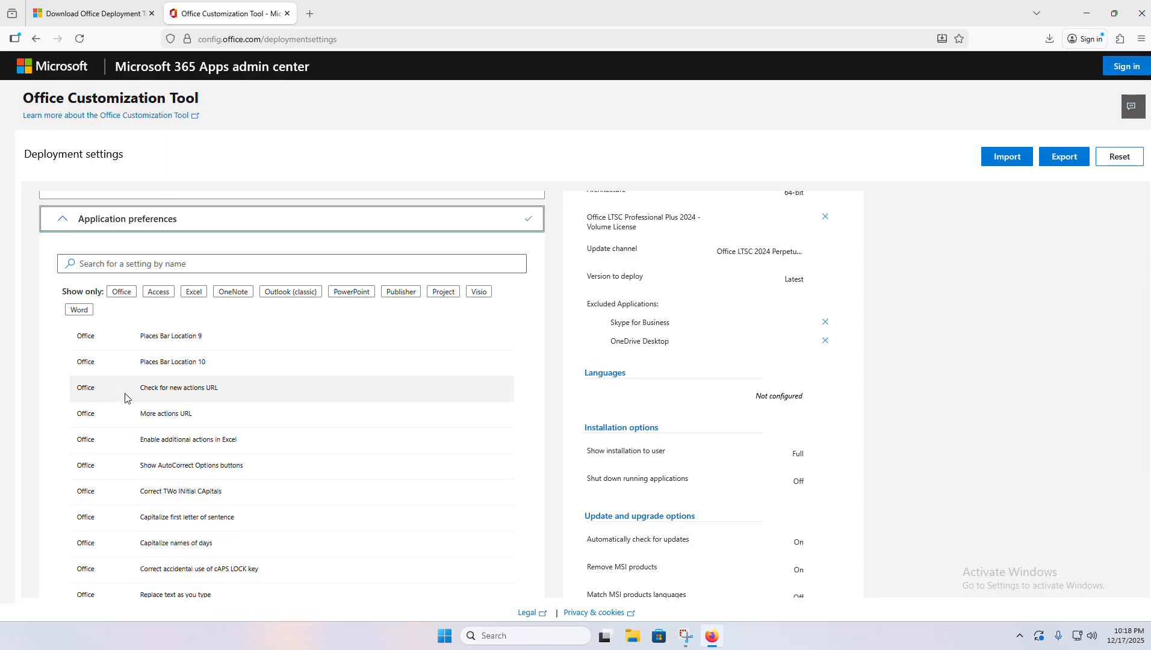
scroll(125, 398, "down", 4)
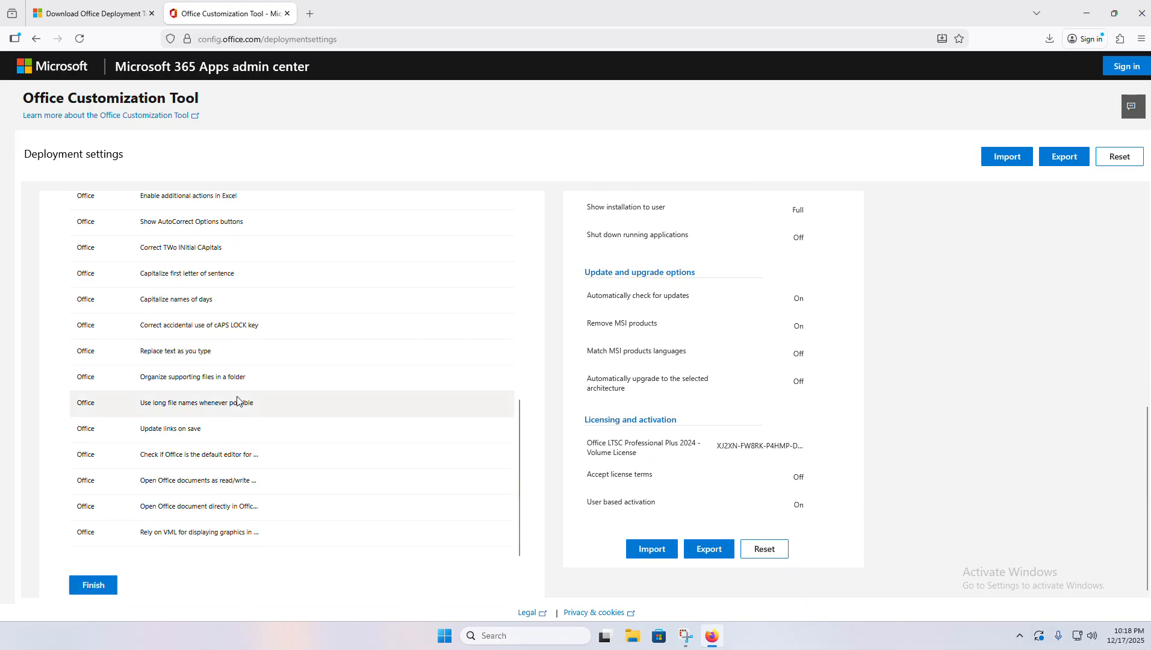
left_click(94, 586)
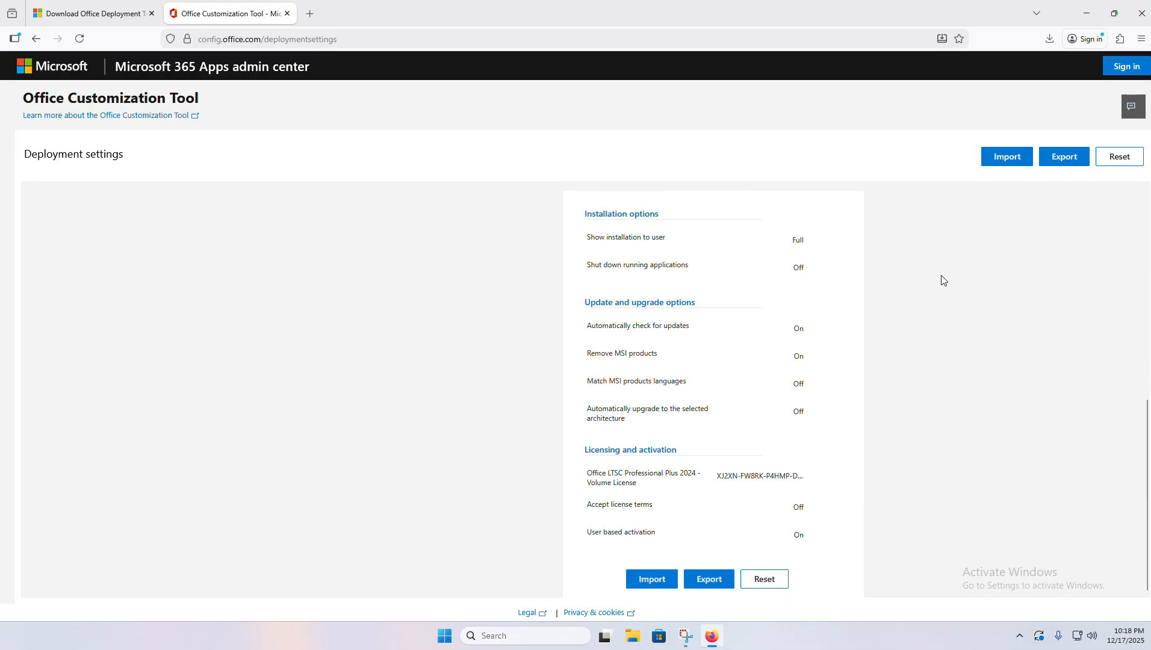
left_click(1058, 158)
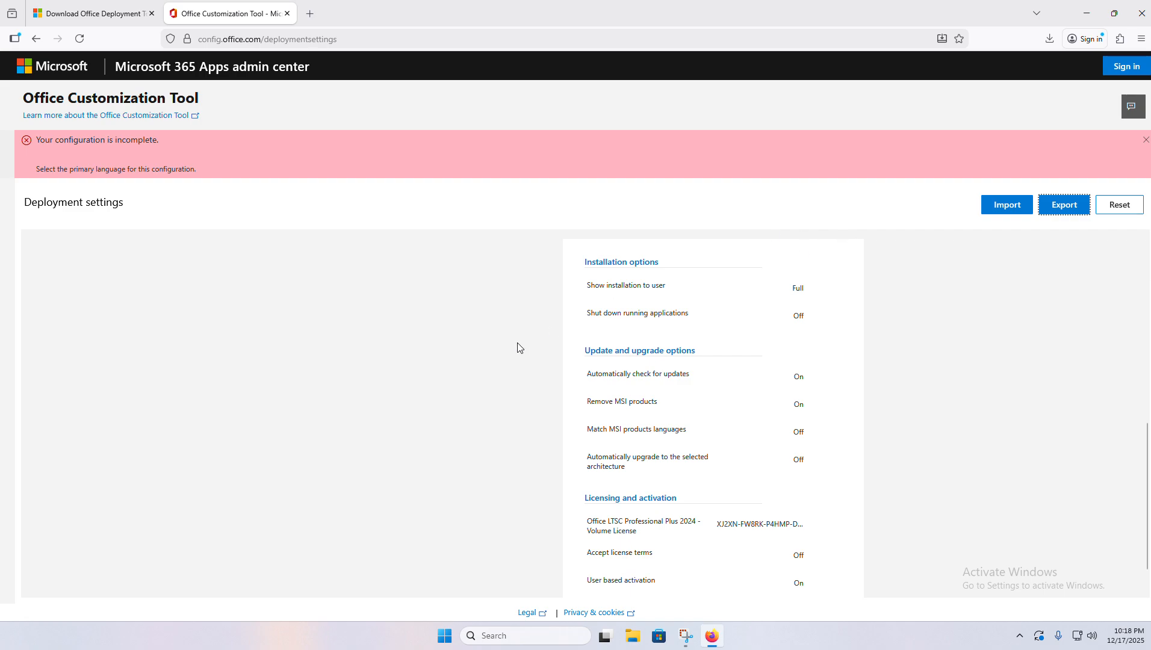
Set the primary language to English (United States) and continue to the installation section.
scroll(377, 406, "up", 10)
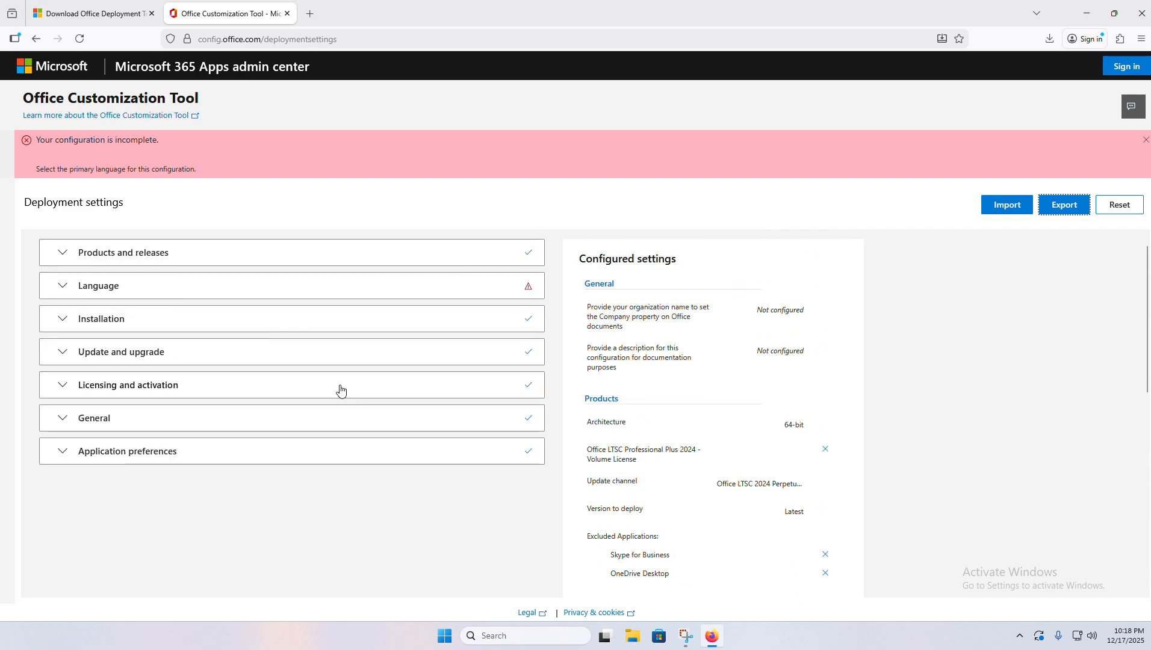
left_click(191, 291)
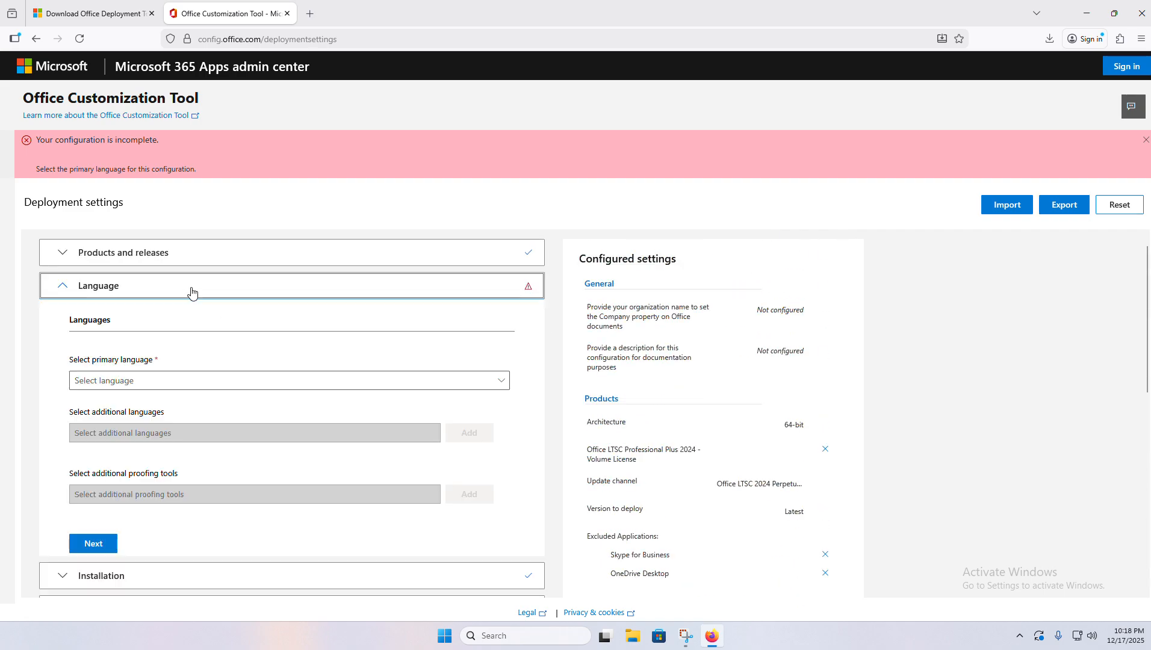
left_click(193, 387)
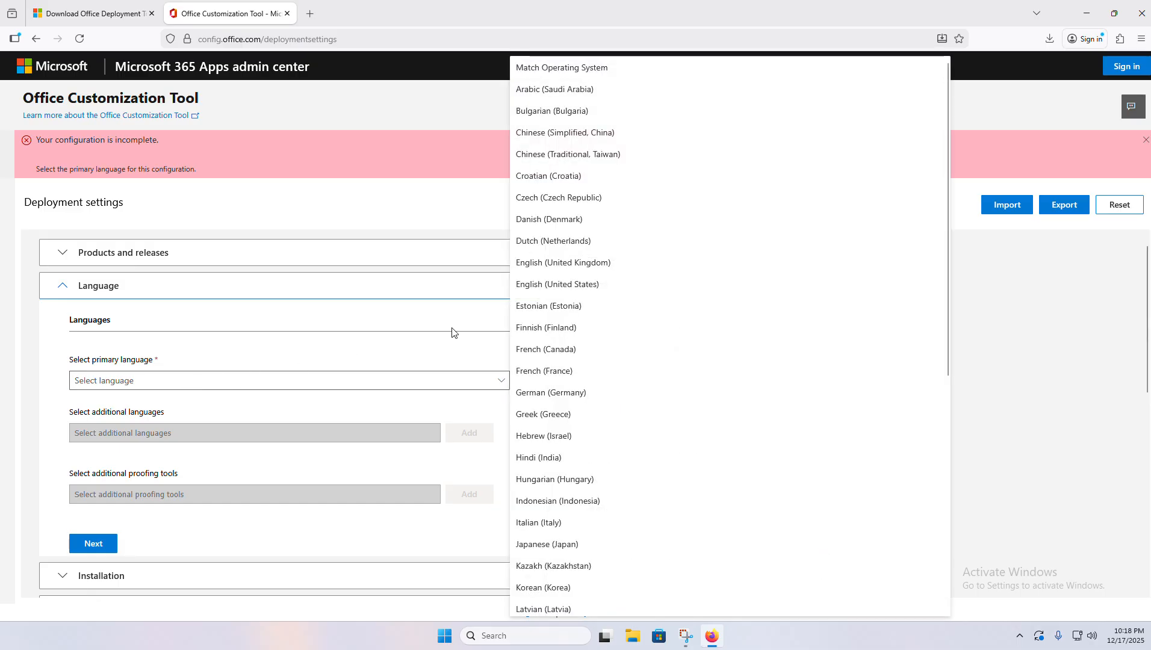
left_click(562, 294)
left_click(95, 546)
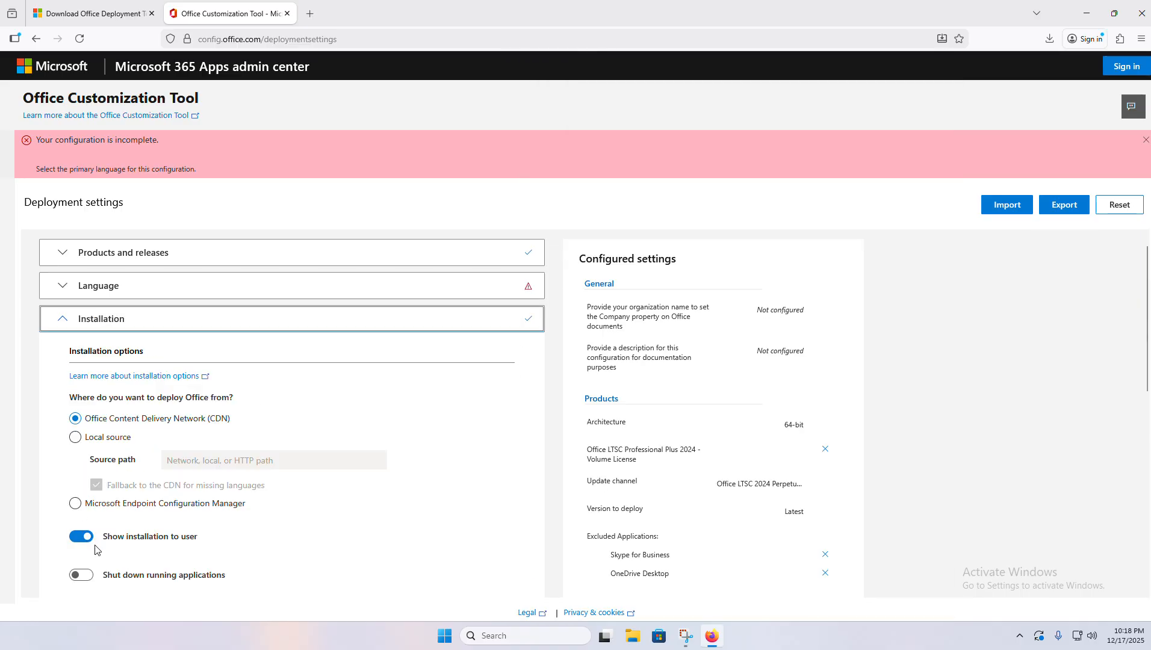
Accept the existing installation, update, licensing and general settings, and finish the application preferences without changes.
scroll(83, 523, "down", 5)
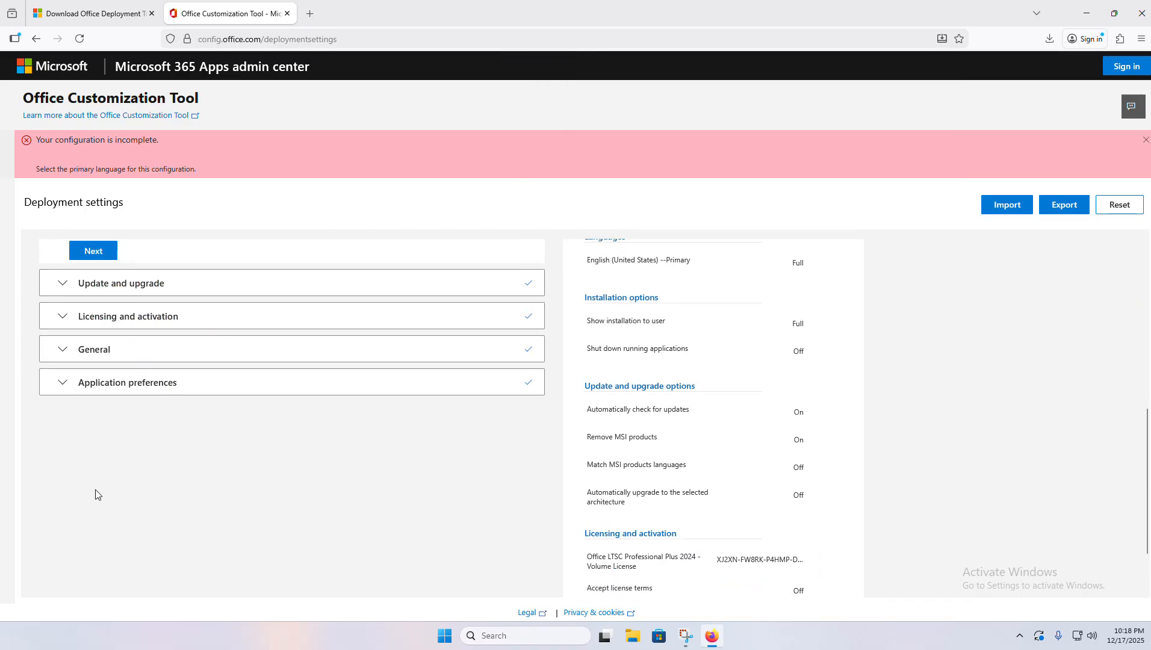
left_click(87, 253)
scroll(141, 321, "down", 7)
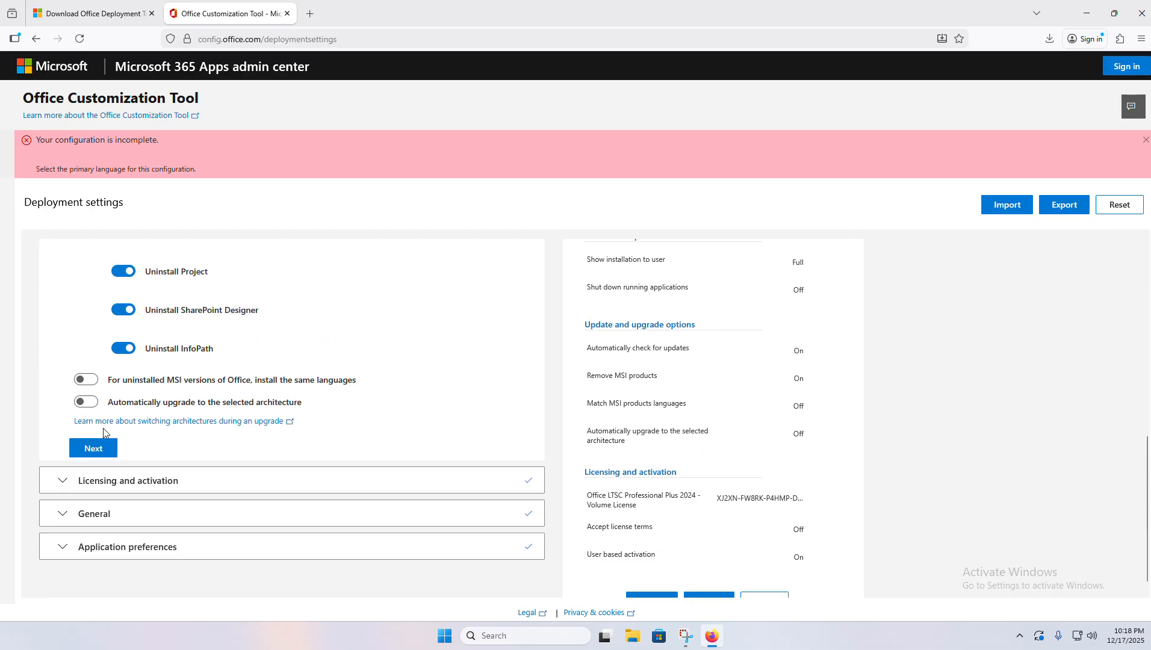
left_click(97, 452)
scroll(136, 434, "down", 5)
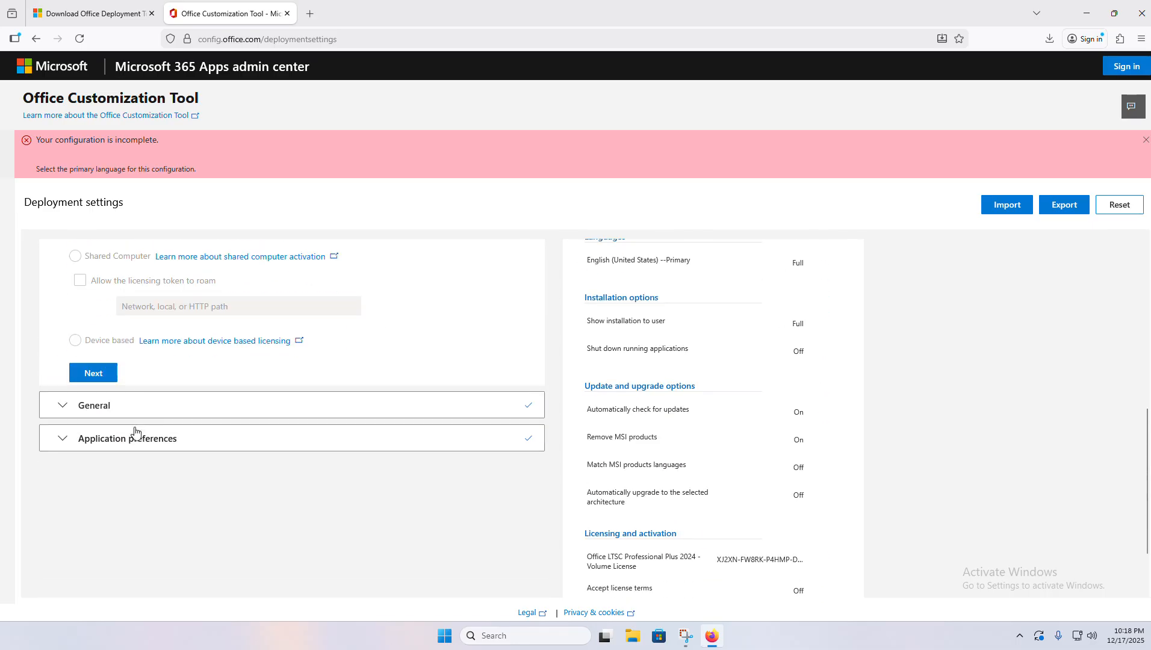
left_click(92, 382)
scroll(99, 382, "down", 5)
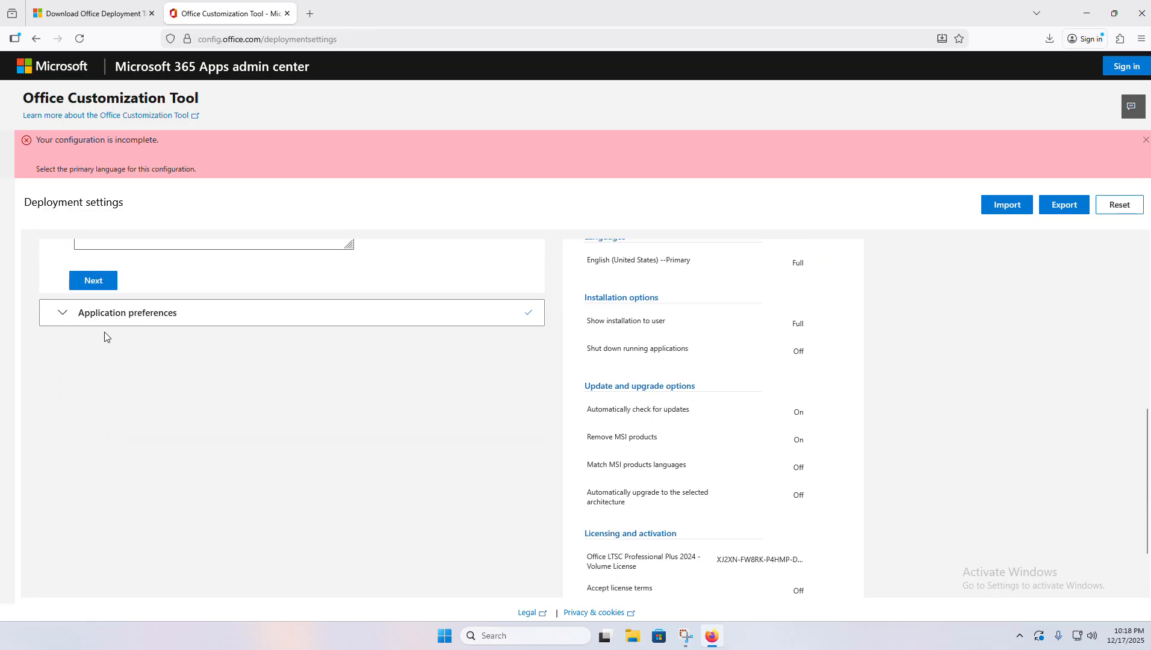
left_click(93, 280)
scroll(117, 482, "down", 8)
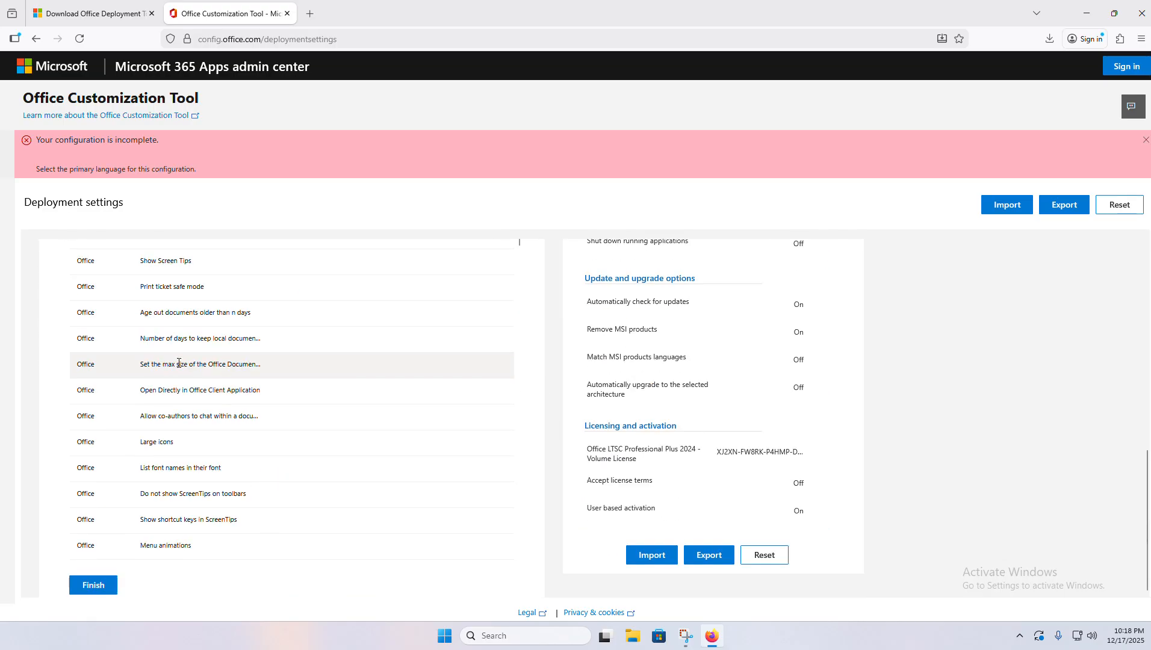
left_click(103, 590)
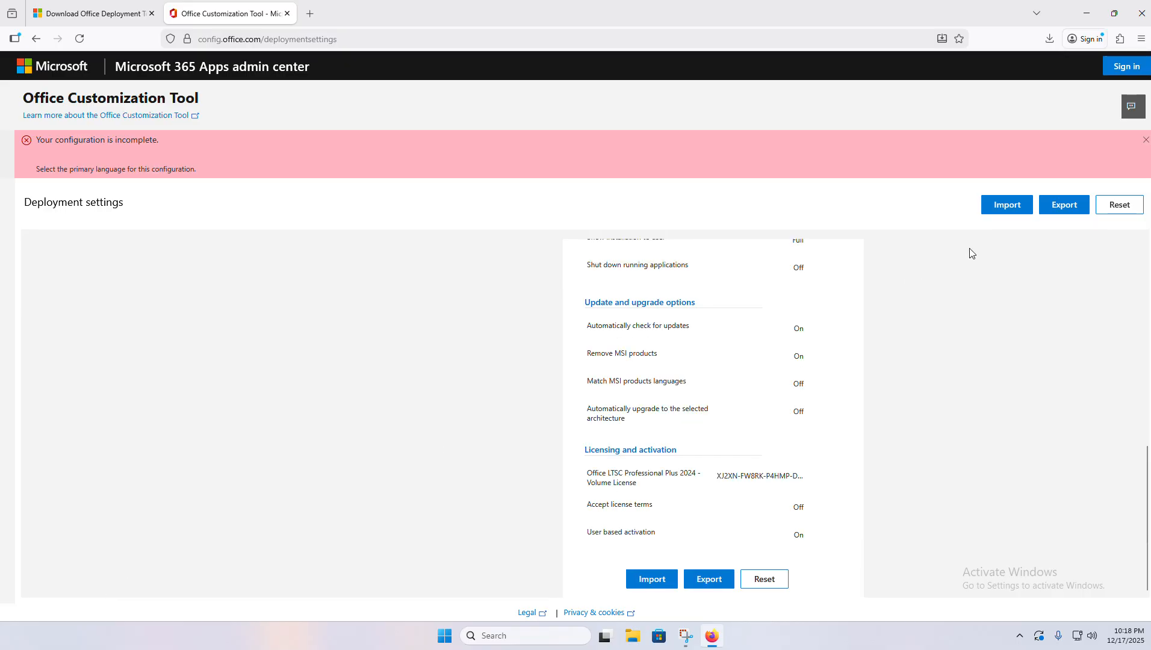
Start the configuration export and choose Keep Current Settings as the default file format.
left_click(1061, 203)
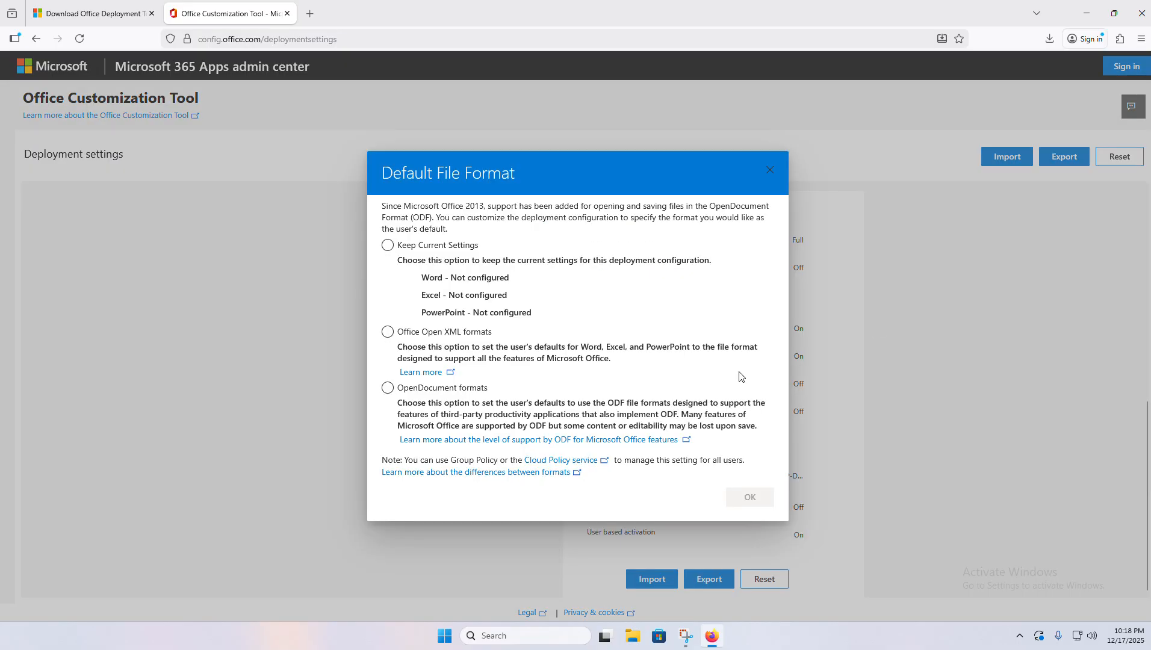
left_click(461, 247)
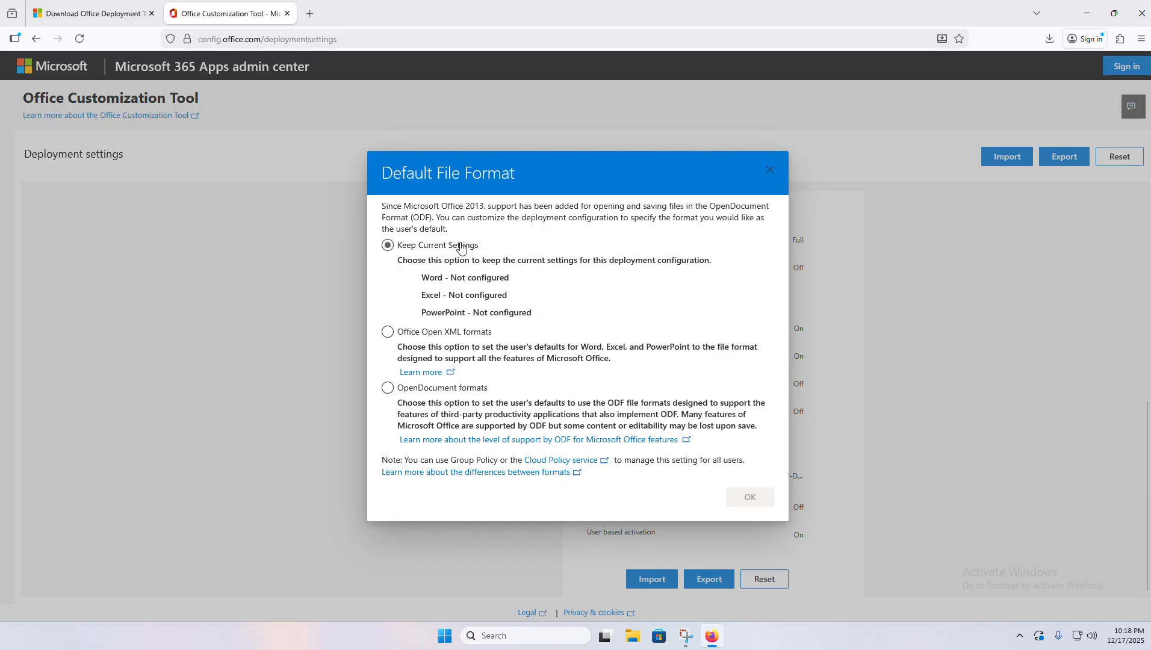
left_click(388, 247)
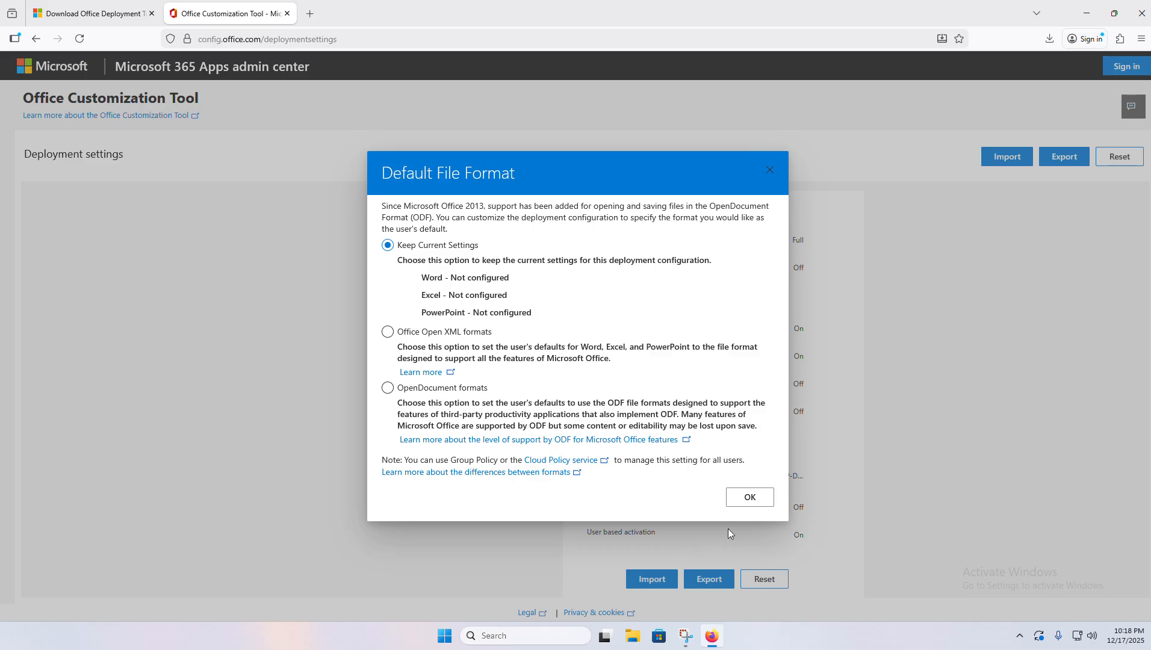
left_click(747, 500)
Accept the license agreement terms and export the XML file under the name Configuration.
left_click(604, 385)
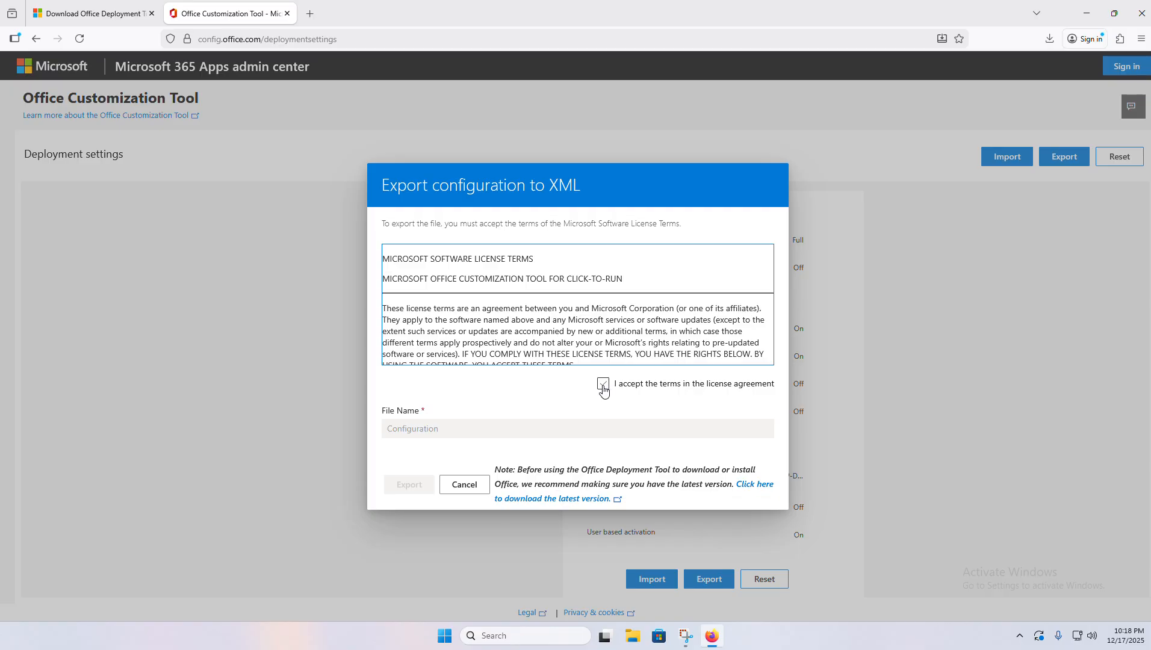
left_click(604, 385)
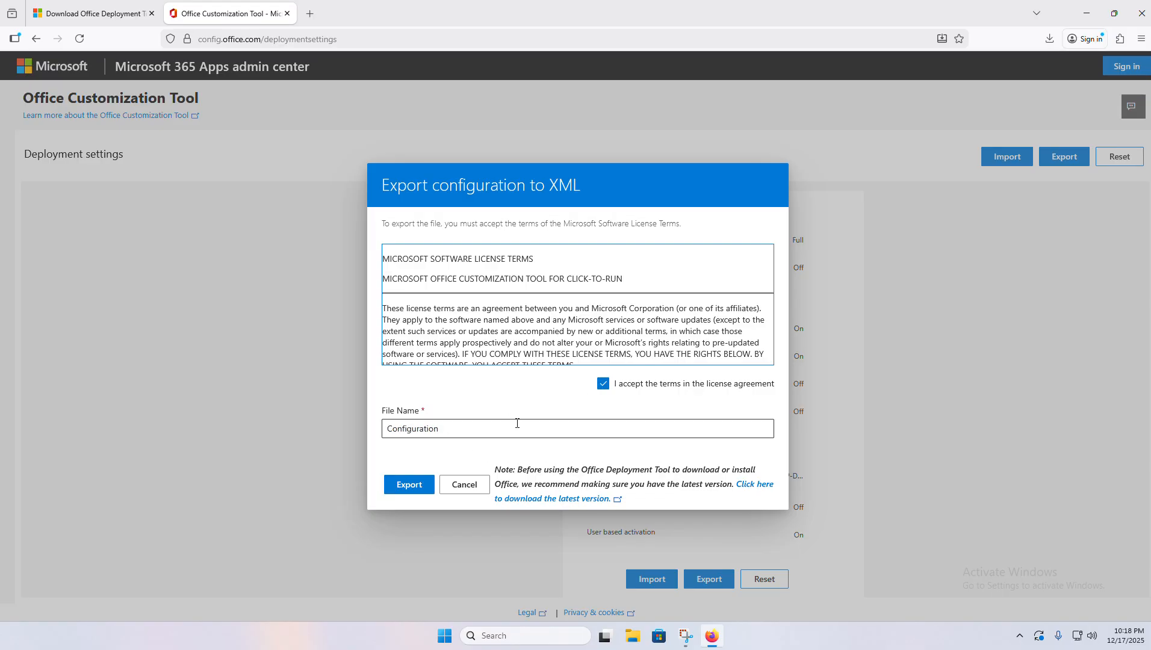
left_click(415, 488)
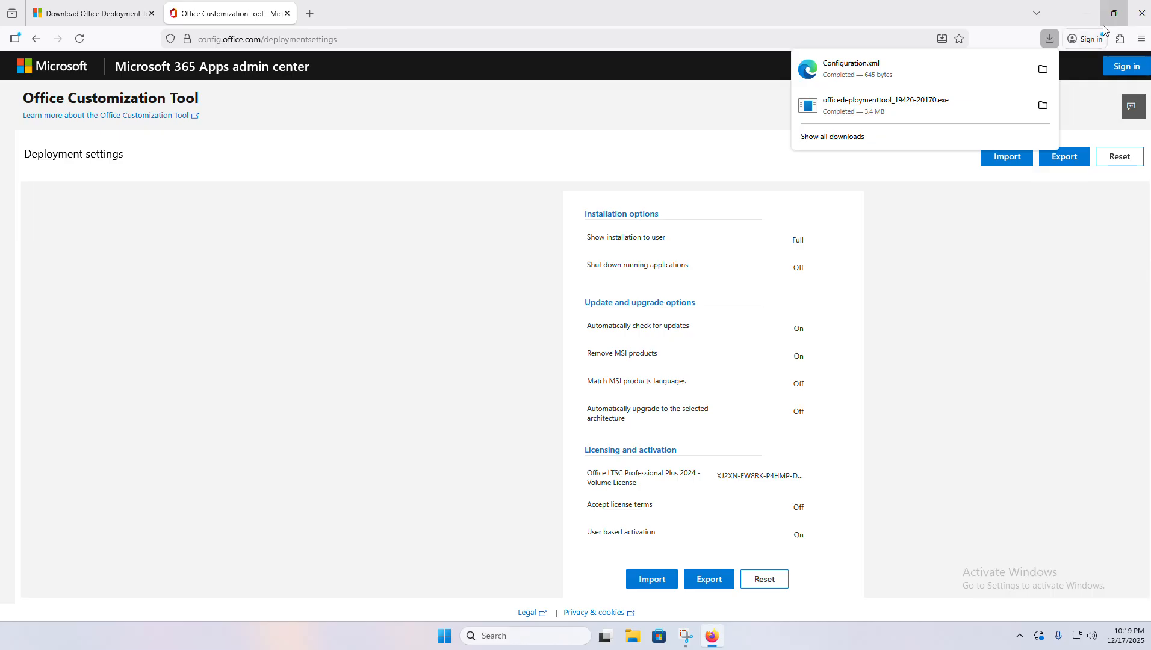
Switch to File Explorer and copy Configuration.xml and officedeploymenttool_19426-20170.exe from the Downloads folder.
left_click(1083, 14)
right_click(635, 193)
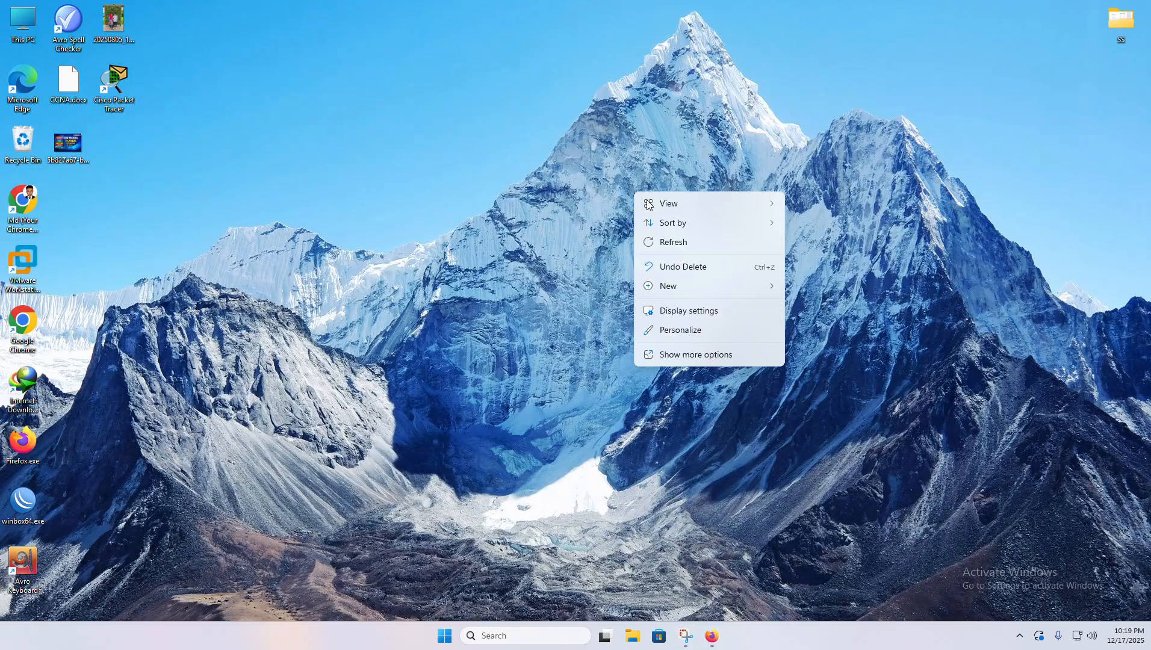
left_click(676, 243)
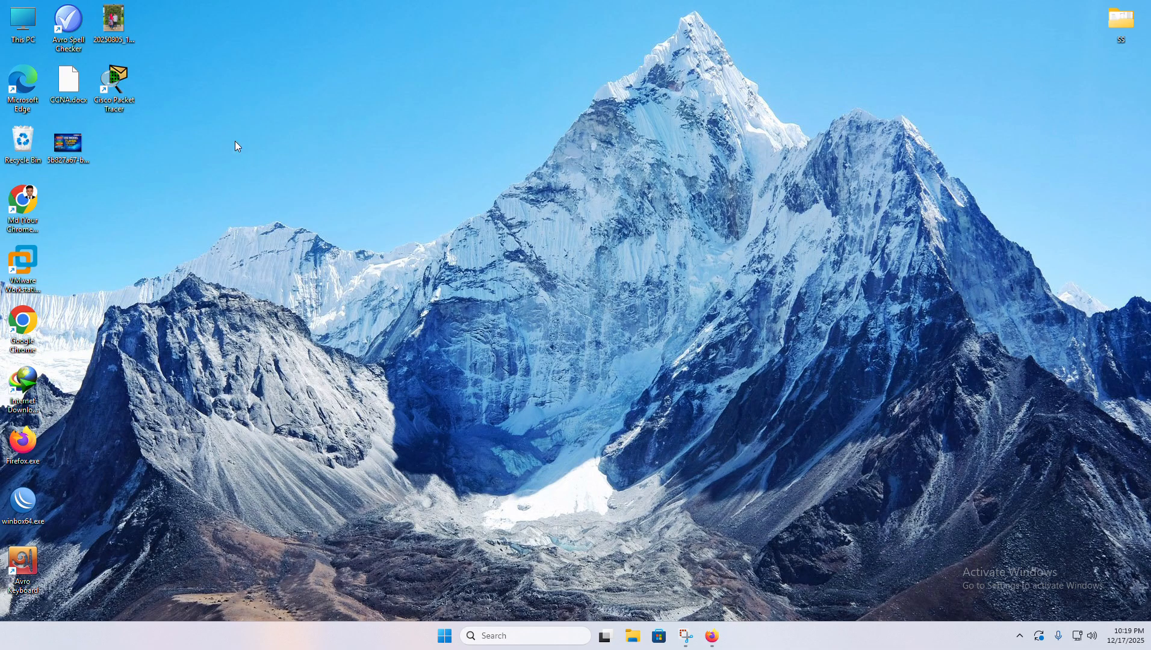
double_click(29, 27)
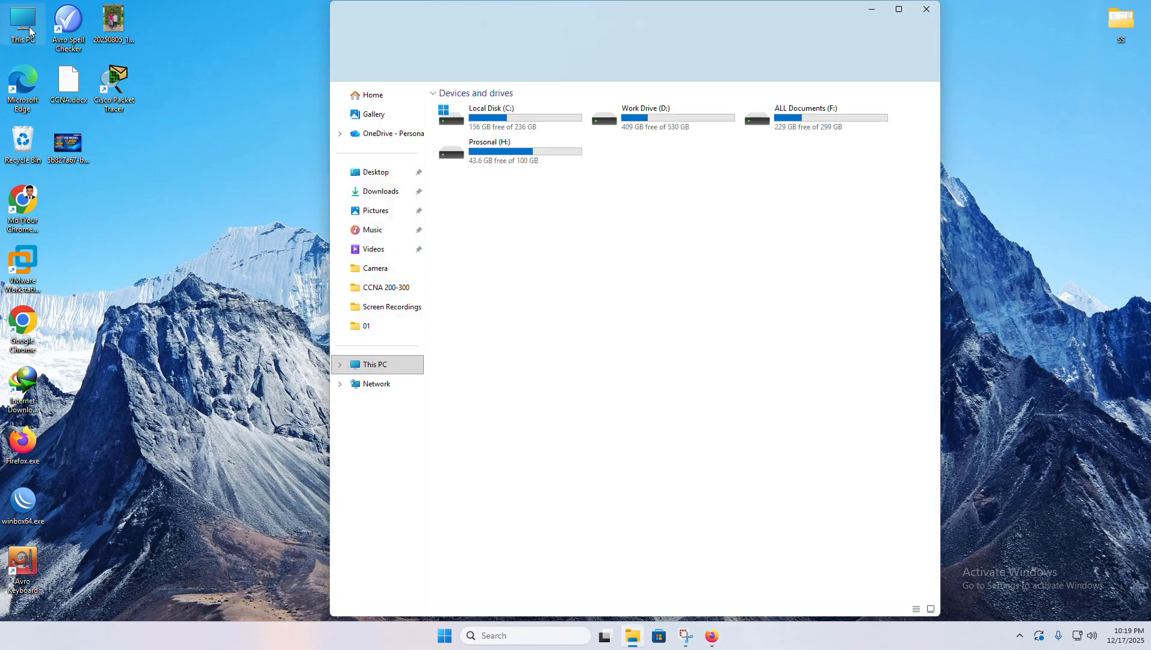
left_click(379, 198)
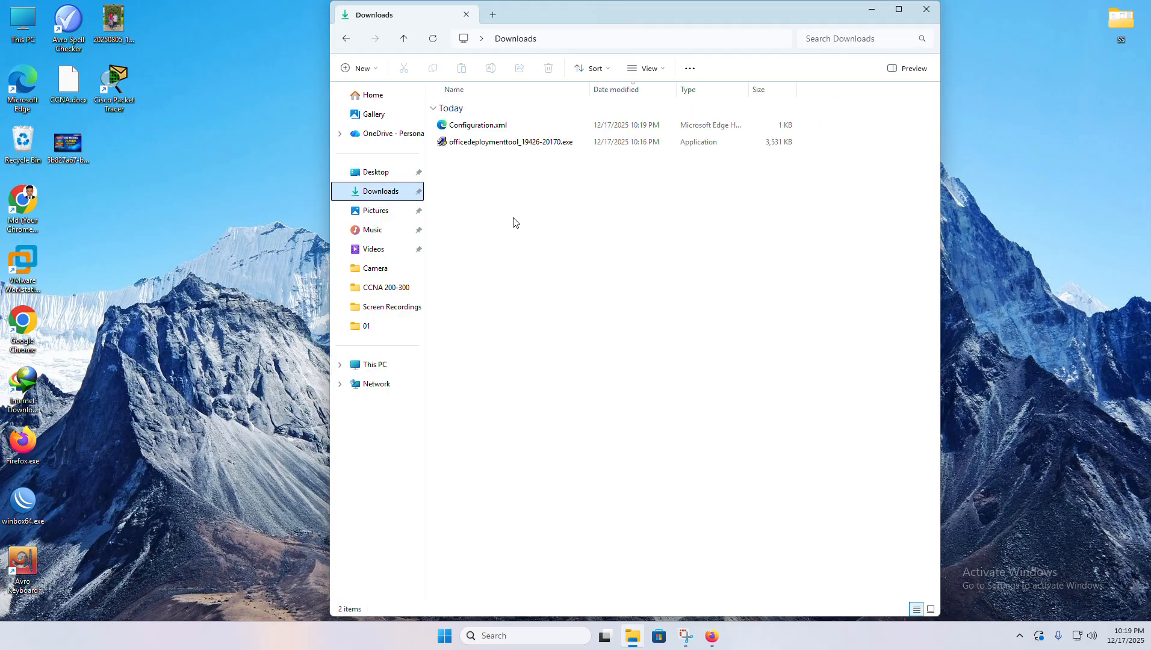
left_click_drag(518, 221, 482, 120)
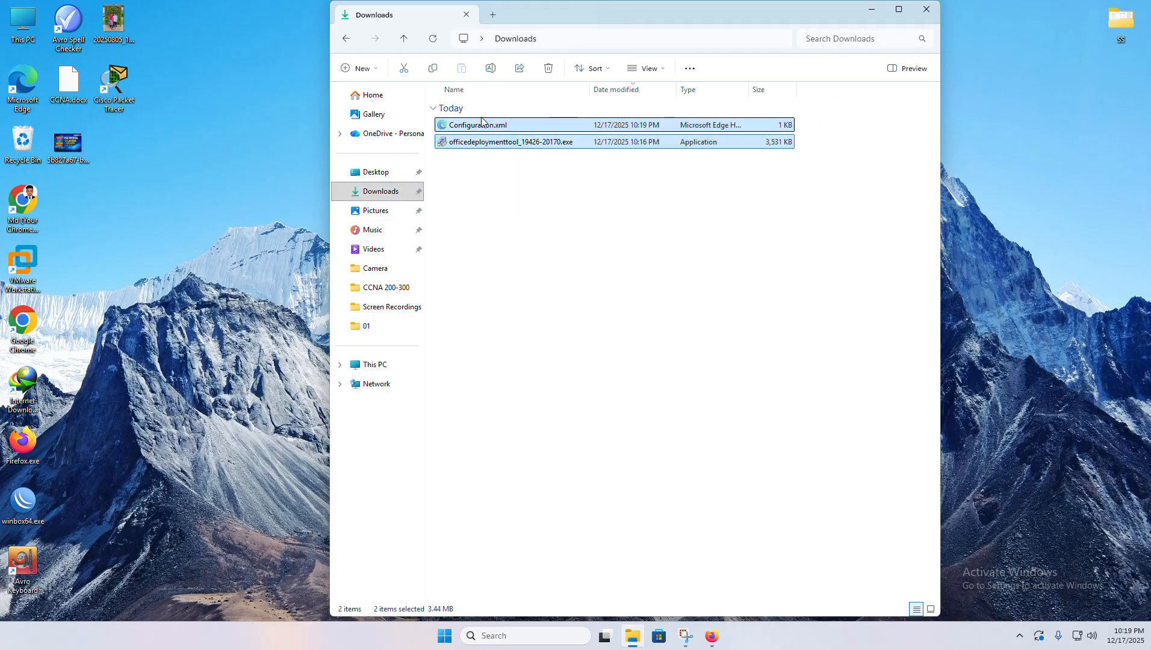
key("ctrl+c")
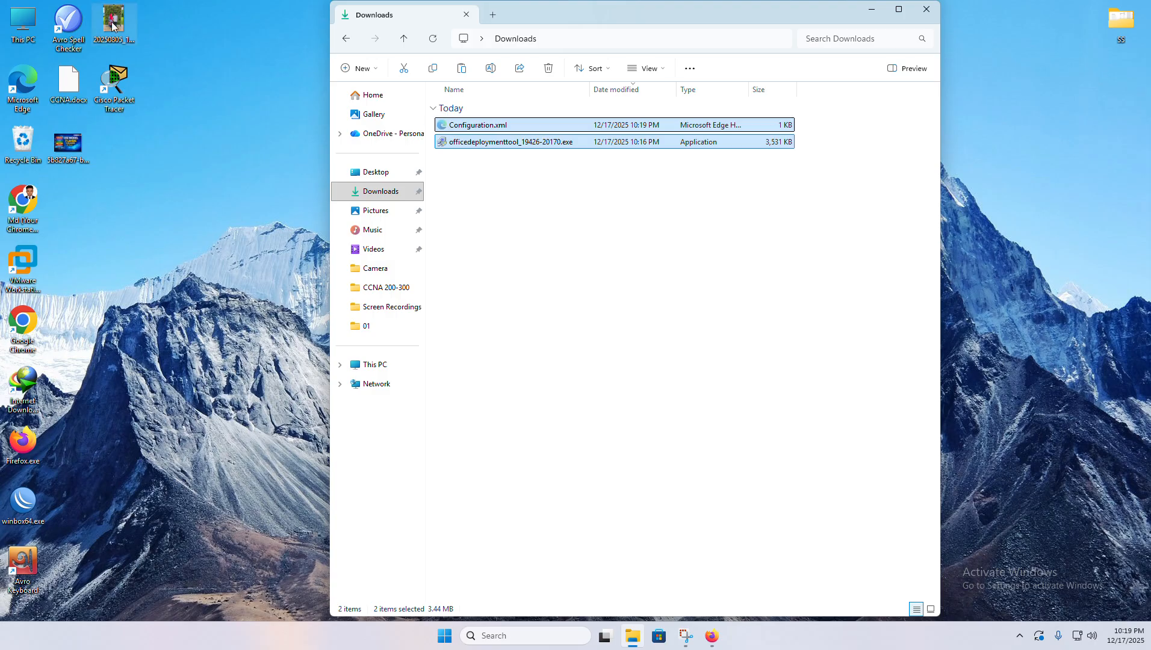
Open Local Disk (C:) in a new File Explorer window.
left_click(26, 26)
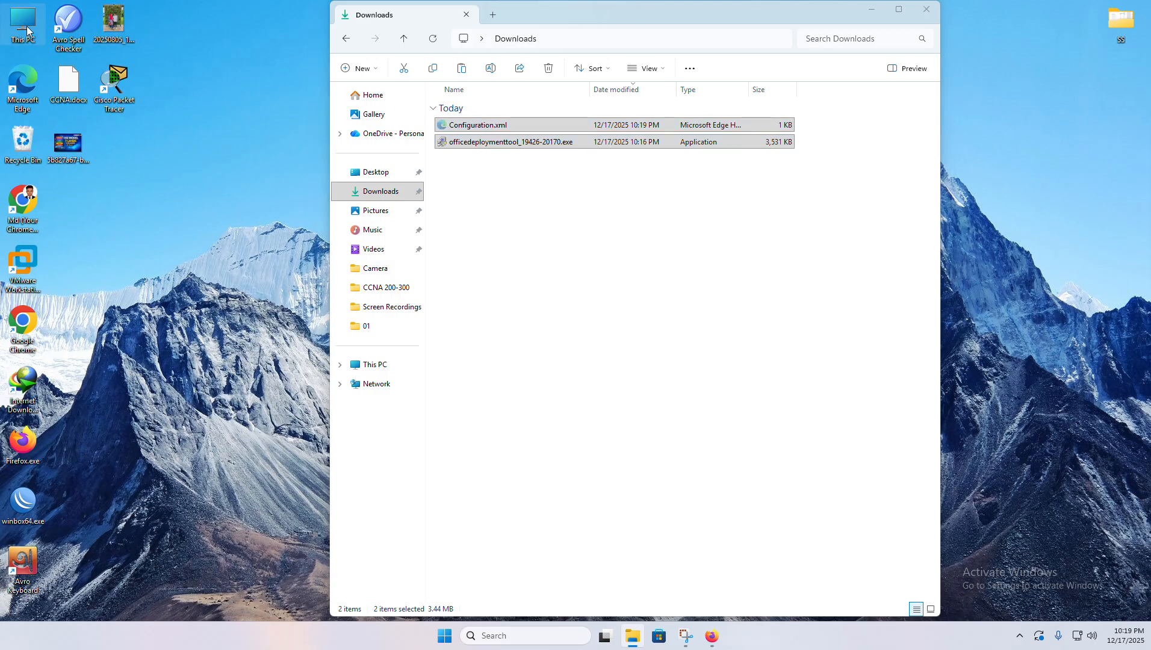
double_click(26, 26)
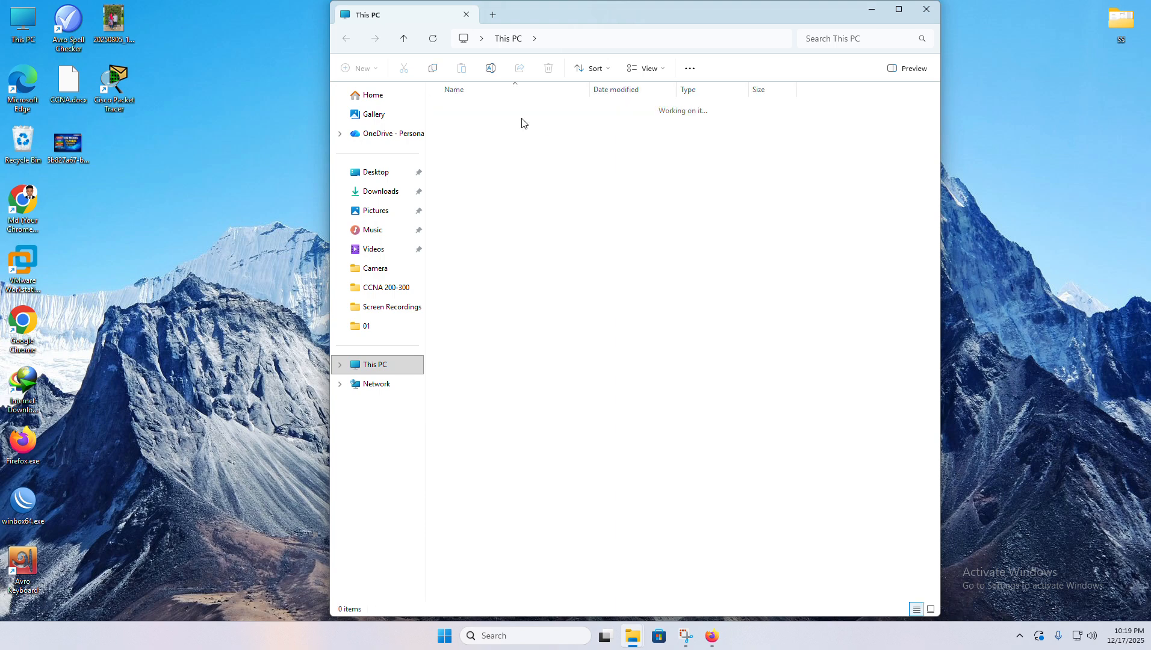
double_click(522, 124)
double_click(506, 191)
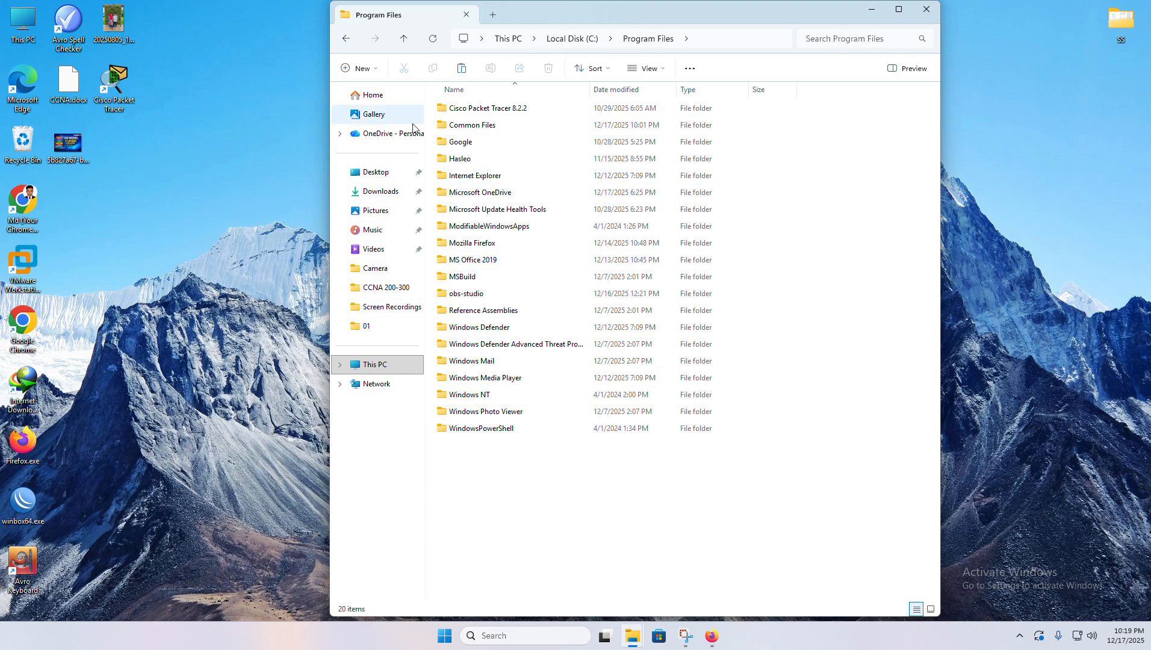
left_click(346, 39)
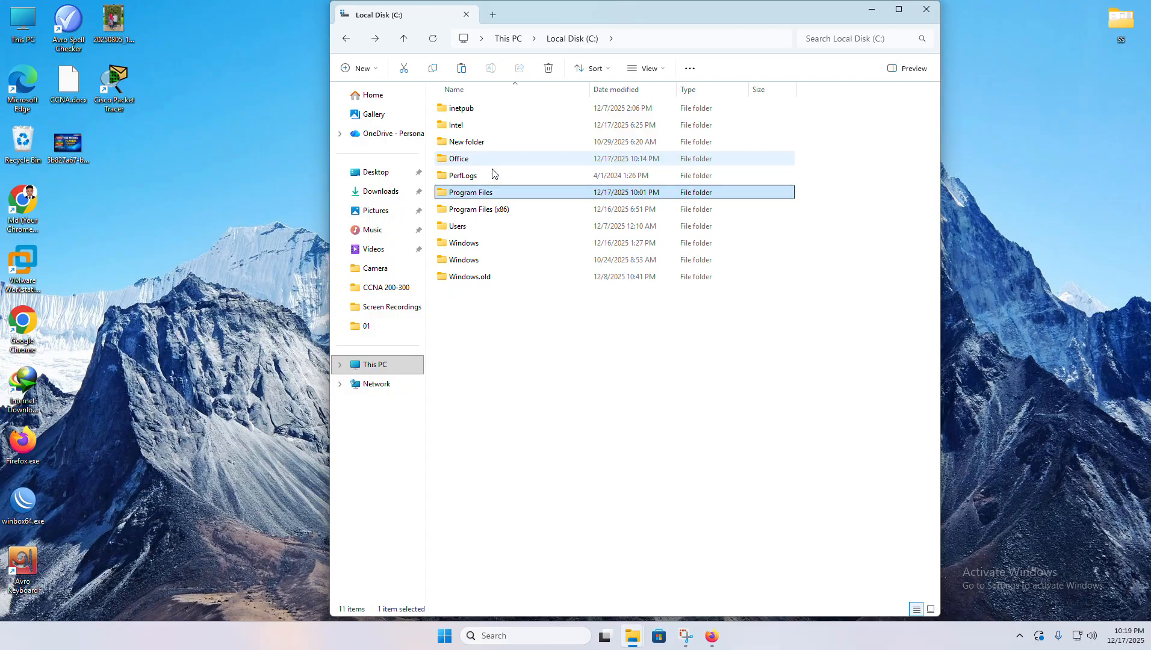
Open the Office folder on Local Disk (C:).
left_click(518, 335)
right_click(518, 335)
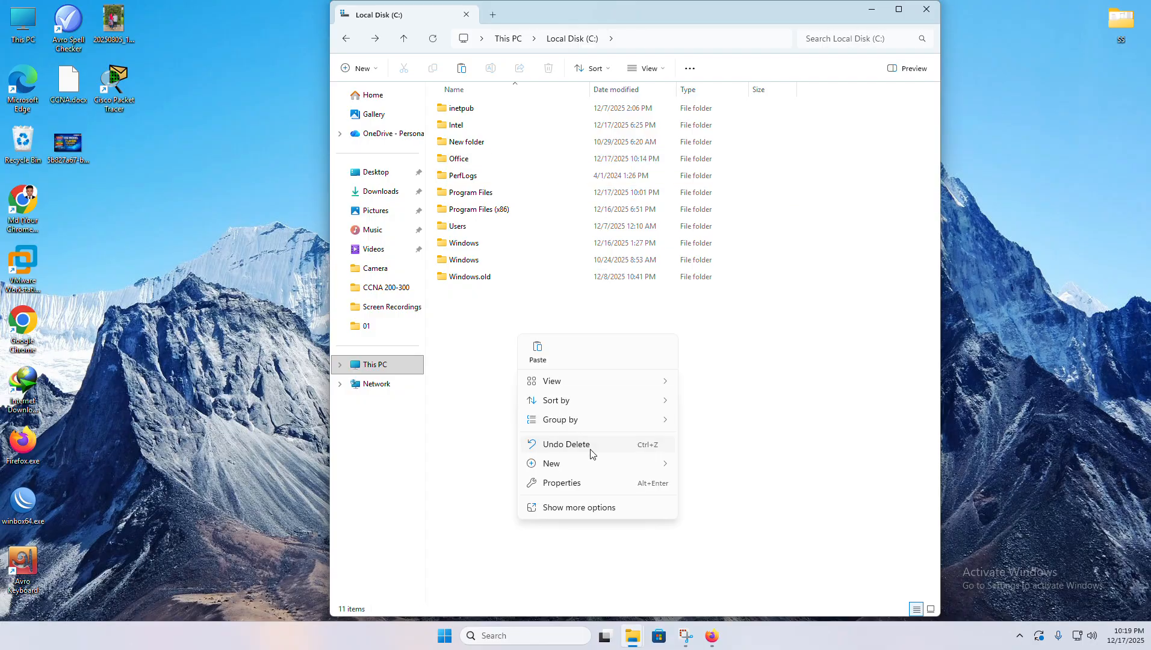
left_click(490, 163)
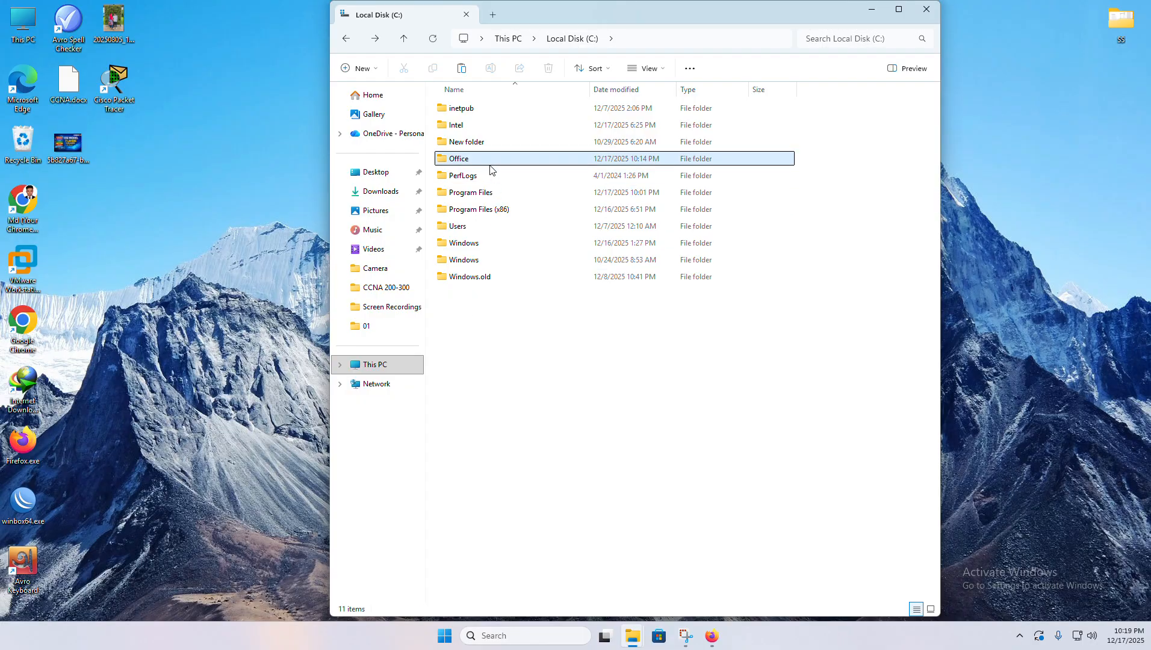
double_click(490, 170)
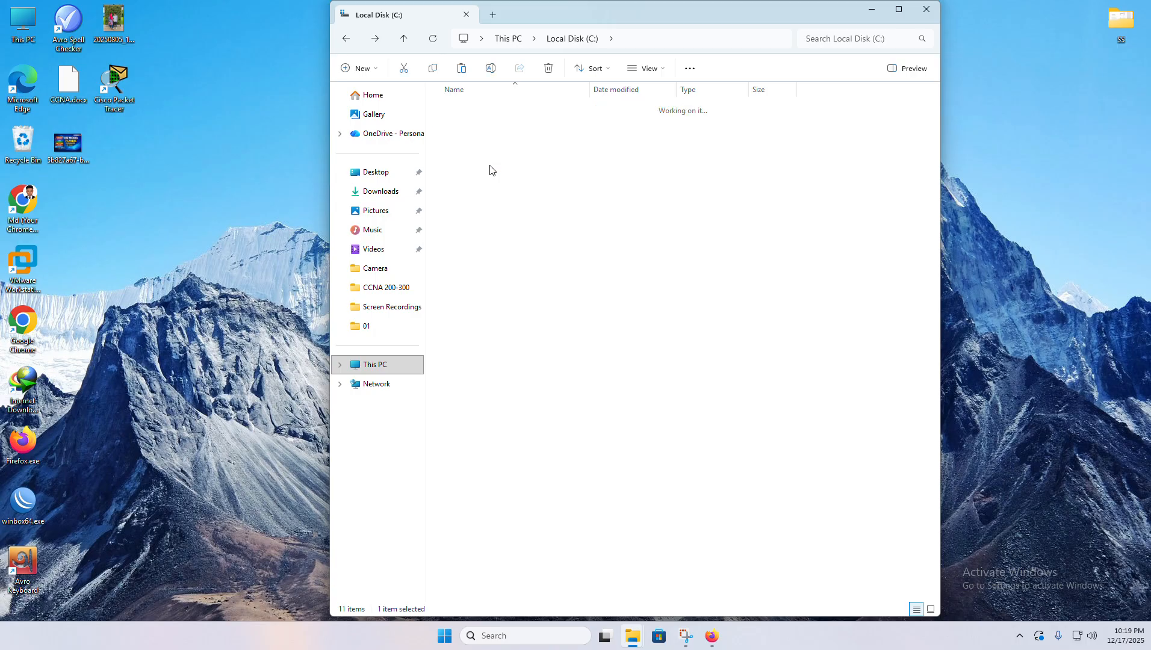
left_click(347, 39)
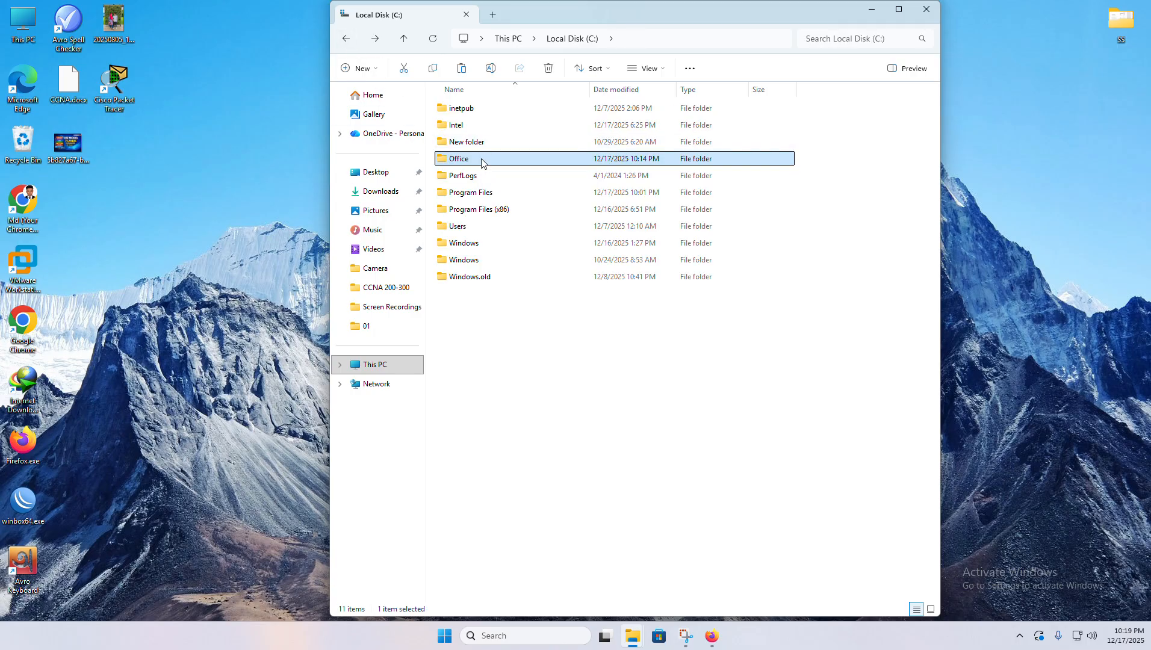
double_click(482, 160)
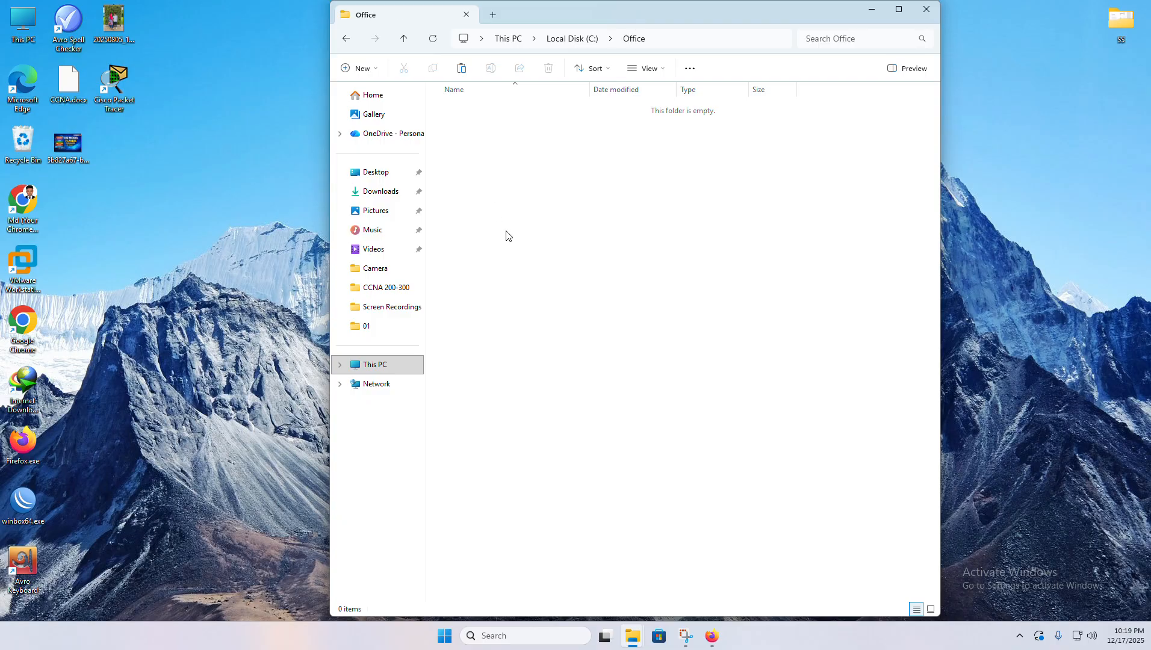
Paste the copied Configuration.xml and deployment tool files into C:\Office and launch officedeploymenttool_19426-20170.exe.
key("ctrl+v")
left_click(527, 203)
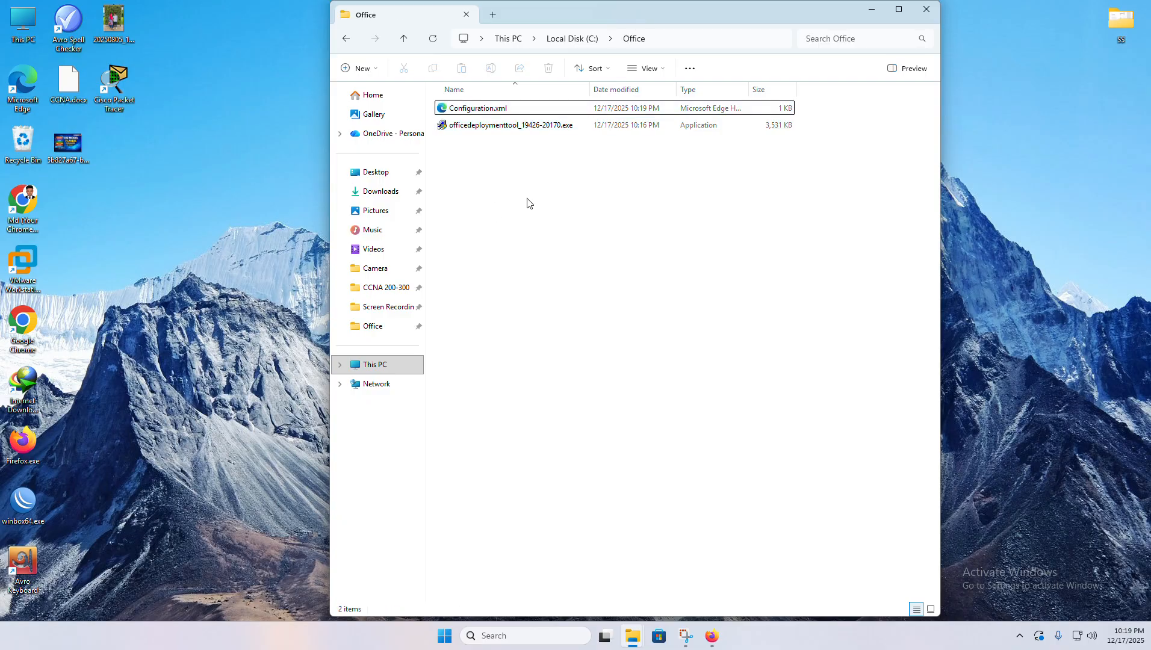
left_click(489, 132)
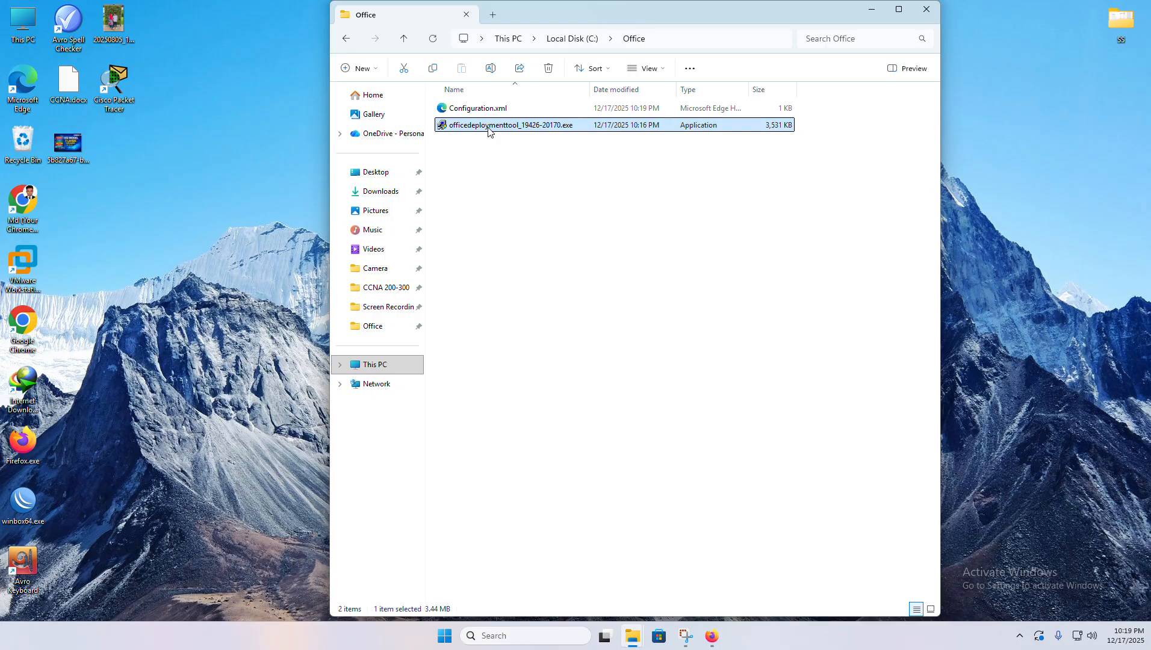
right_click(490, 131)
left_click(545, 213)
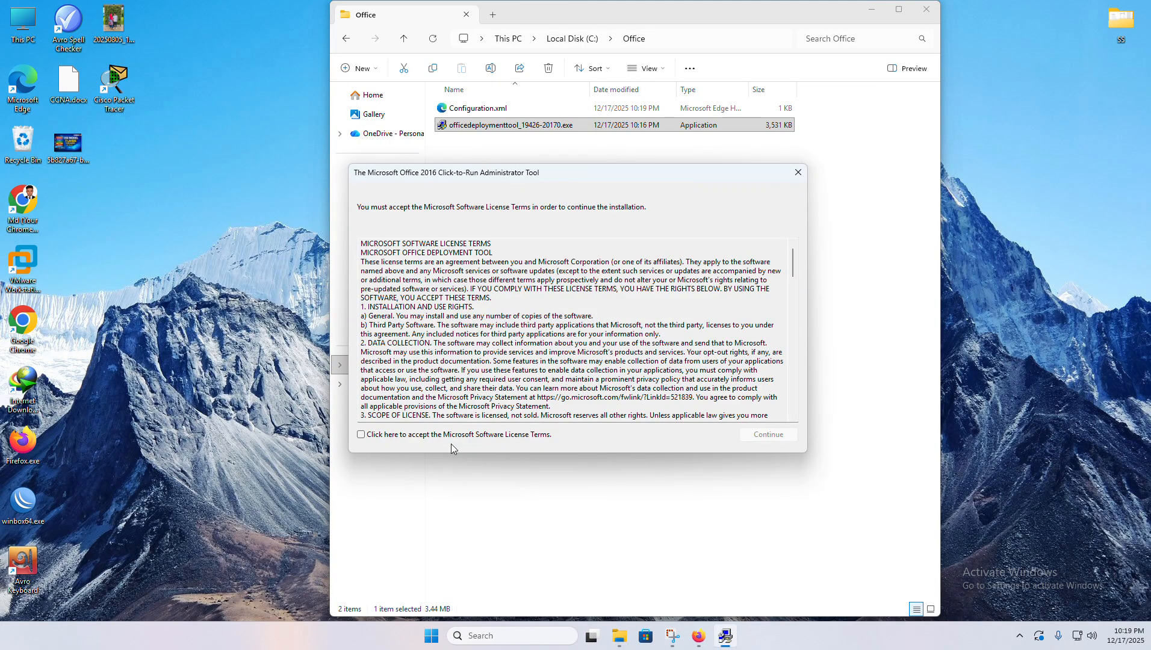
Accept the Microsoft Software License Terms of the deployment tool and continue to the extraction folder choice.
left_click(361, 435)
scroll(616, 376, "down", 7)
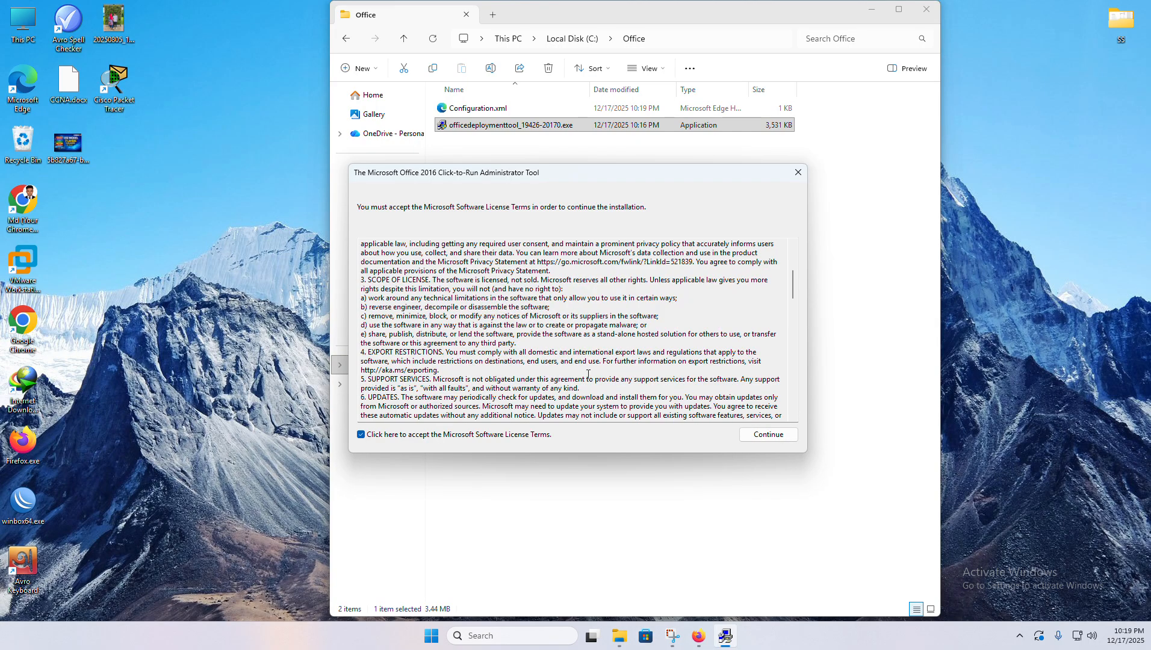
scroll(616, 376, "down", 5)
scroll(644, 365, "down", 10)
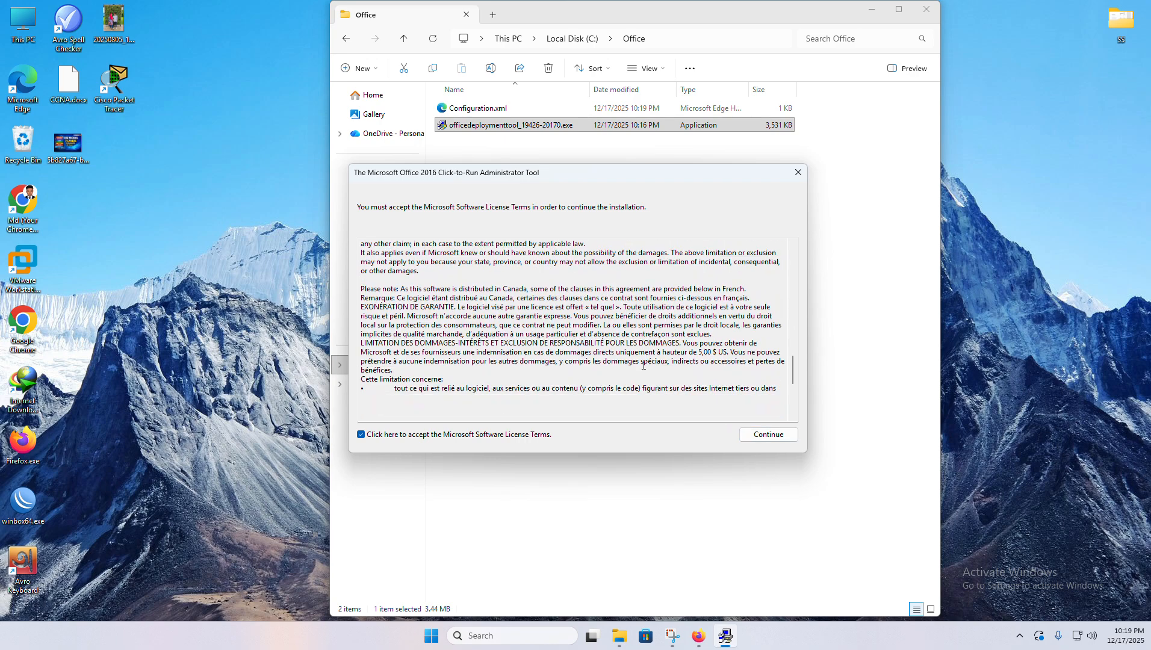
left_click(761, 436)
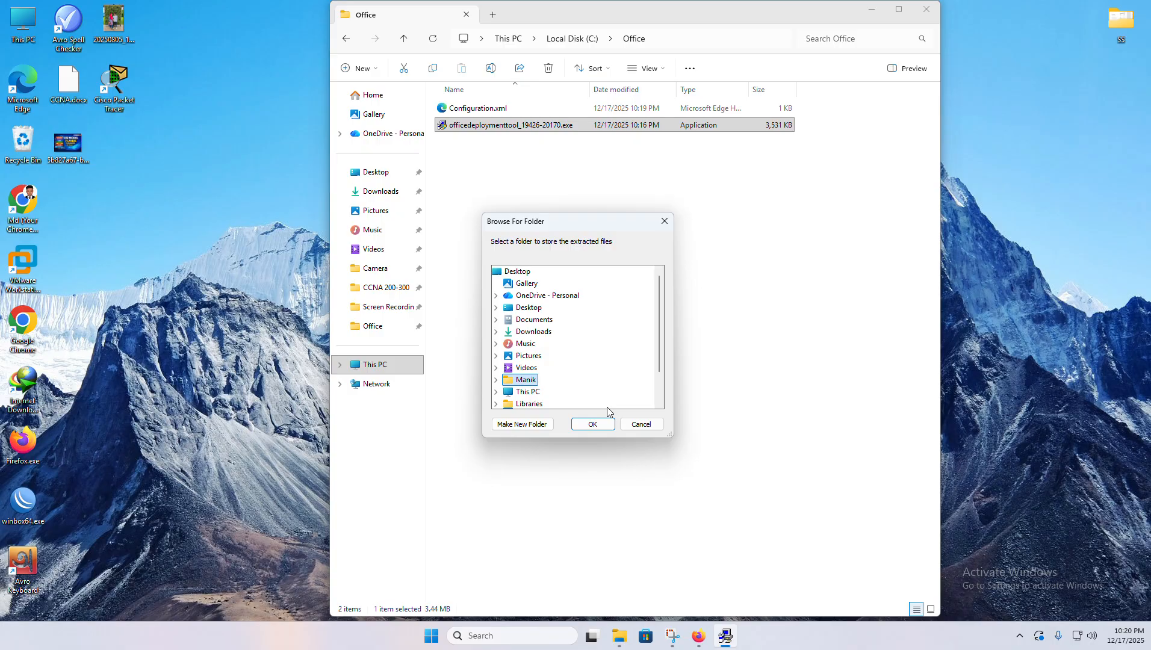
Extract the deployment tool files to the Office folder on Local Disk (C:) and dismiss the completion message.
left_click(536, 396)
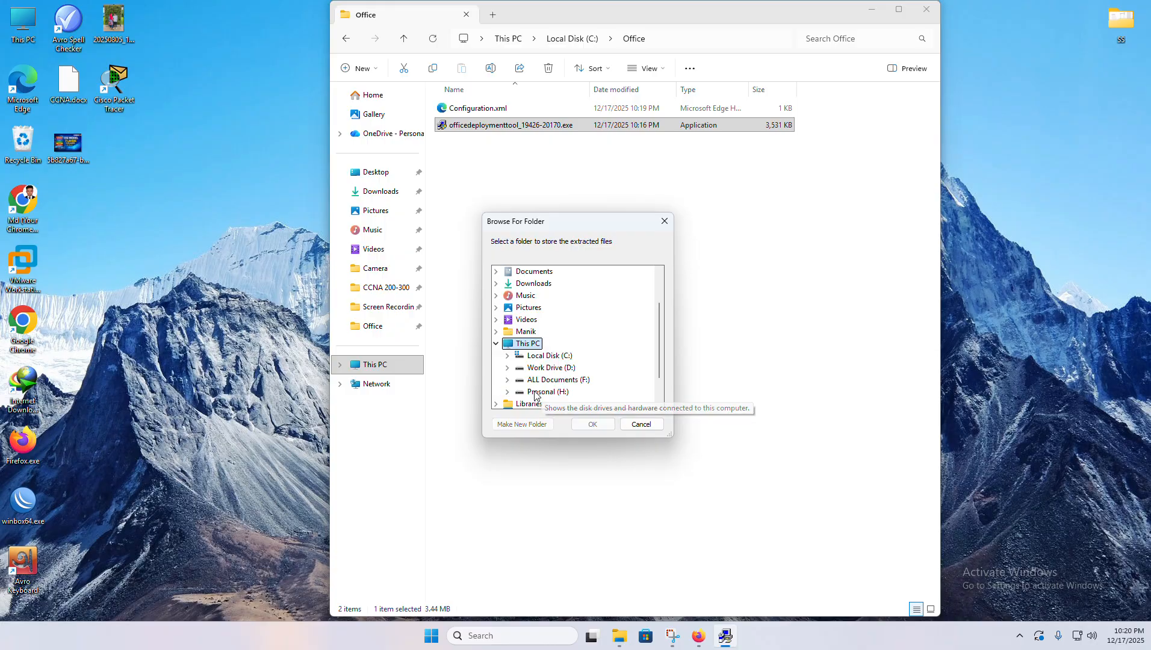
double_click(545, 358)
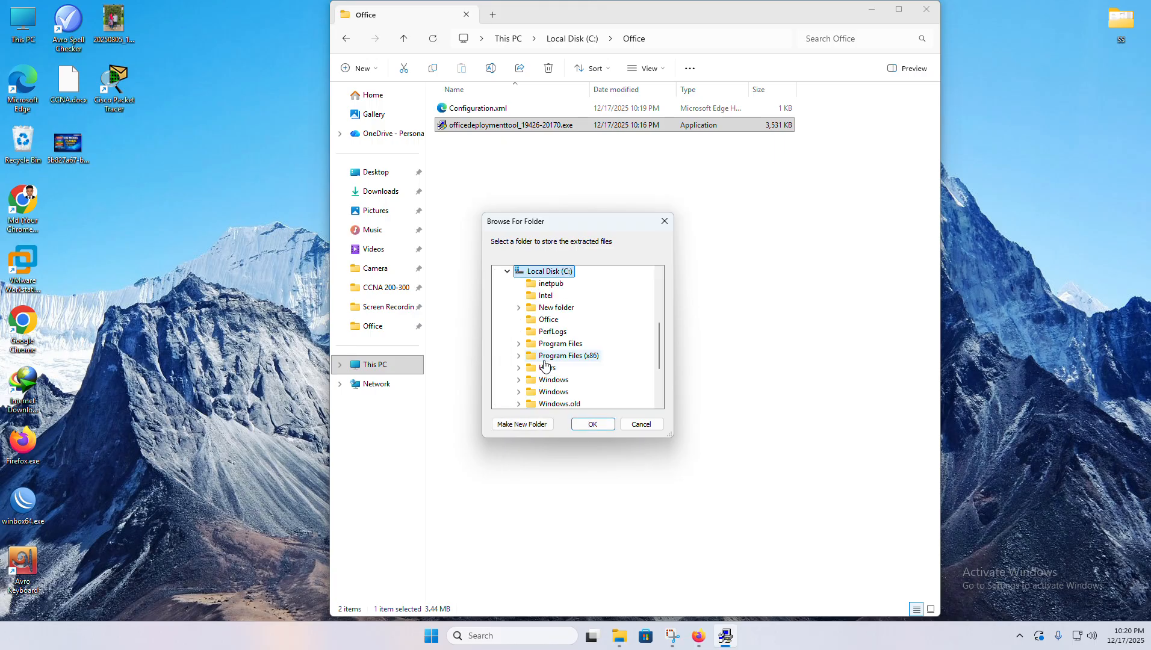
left_click(551, 322)
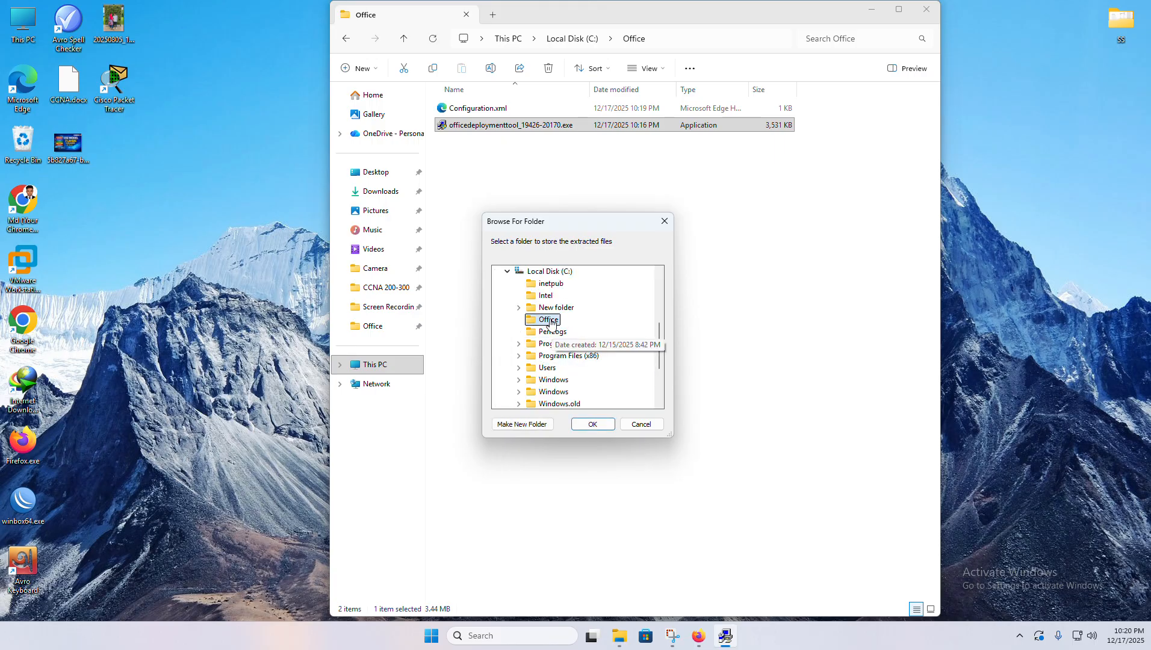
left_click(593, 425)
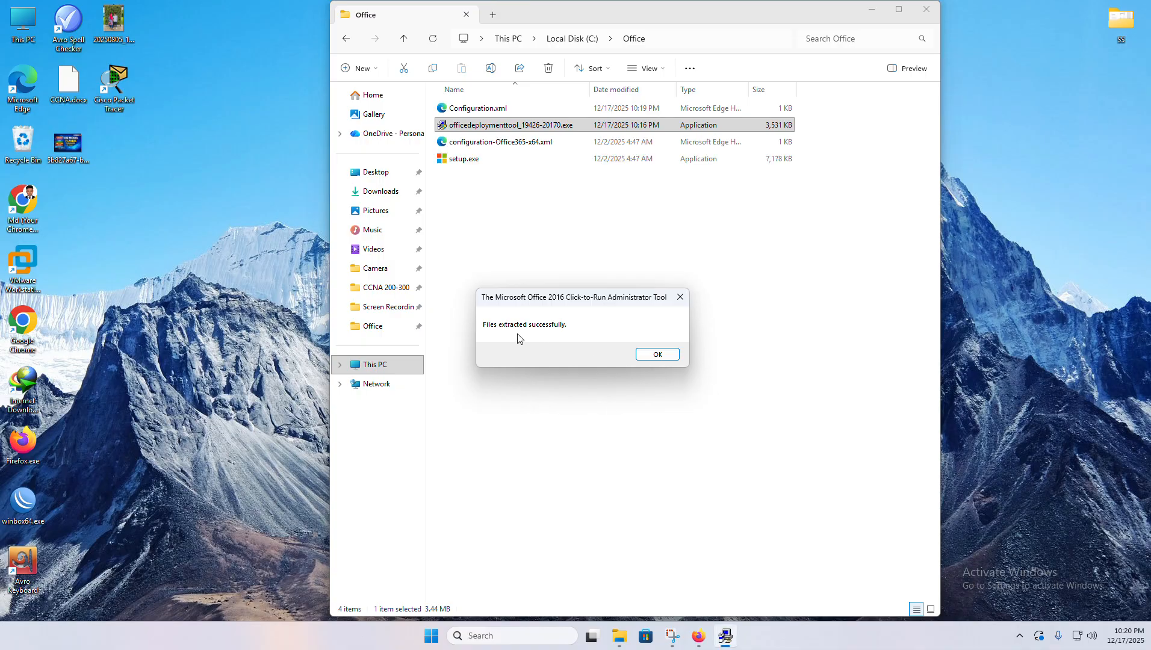
left_click(659, 355)
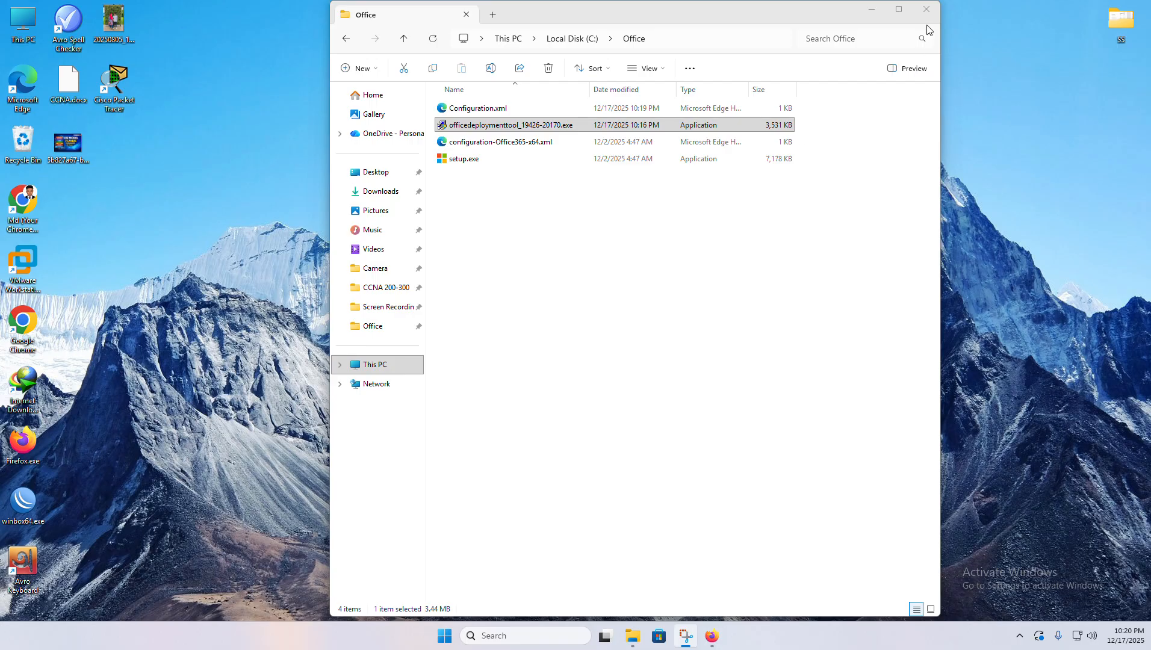
Move the Office folder window aside, close the Downloads window behind it and refresh the desktop.
left_click_drag(735, 23, 482, 74)
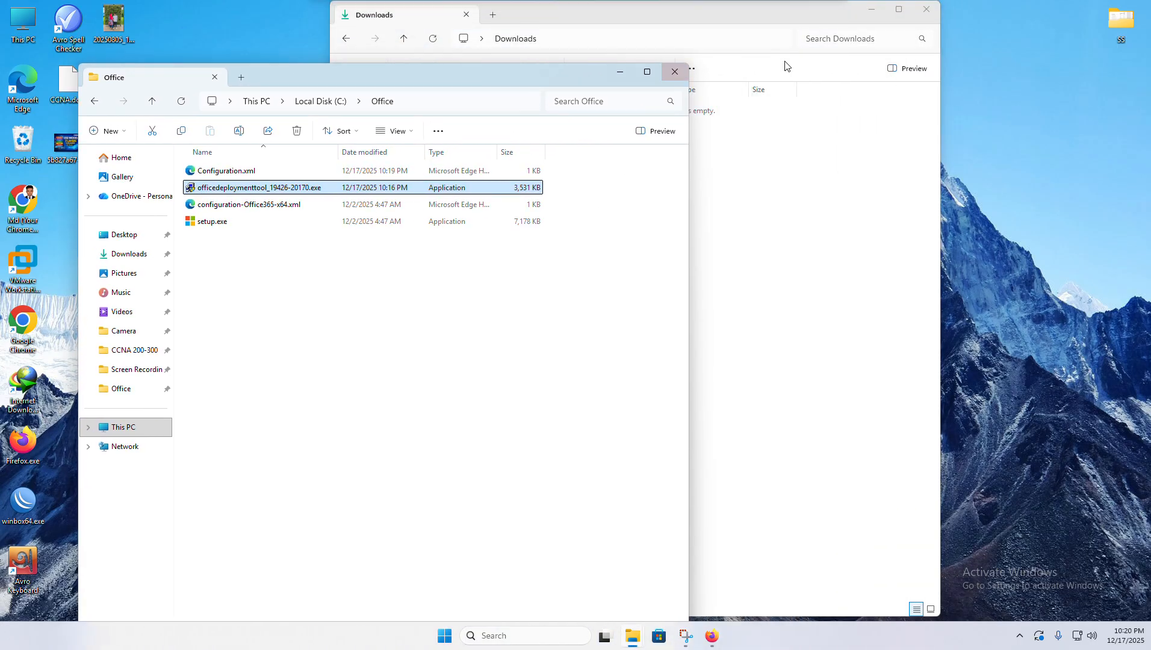
left_click(927, 9)
right_click(783, 141)
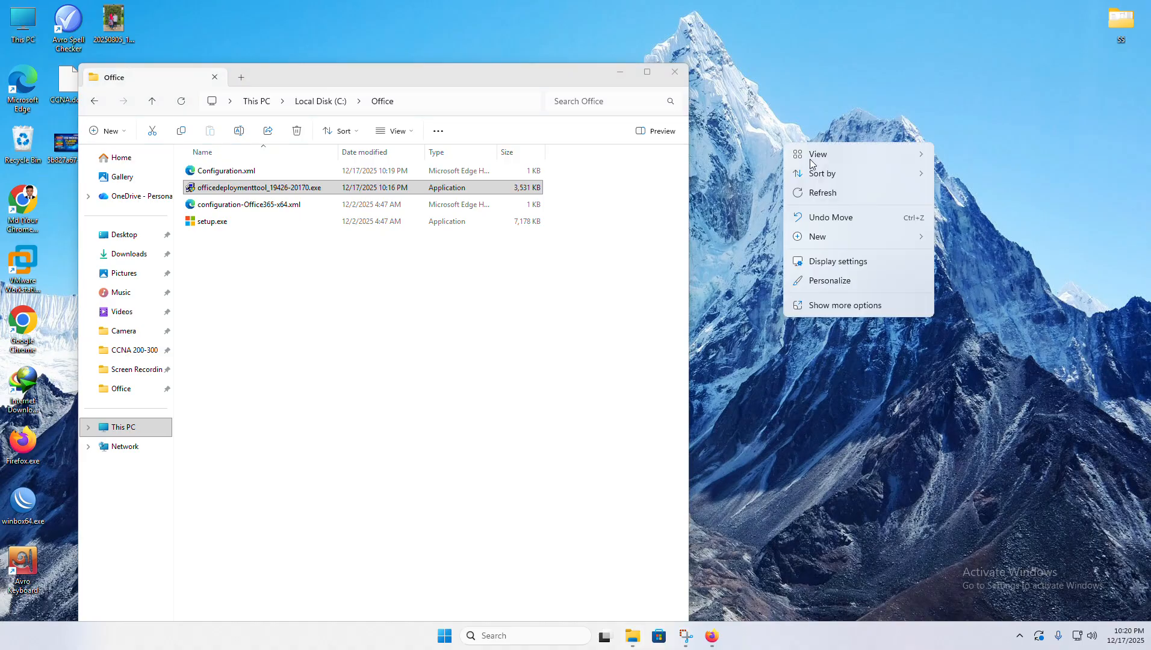
left_click(831, 192)
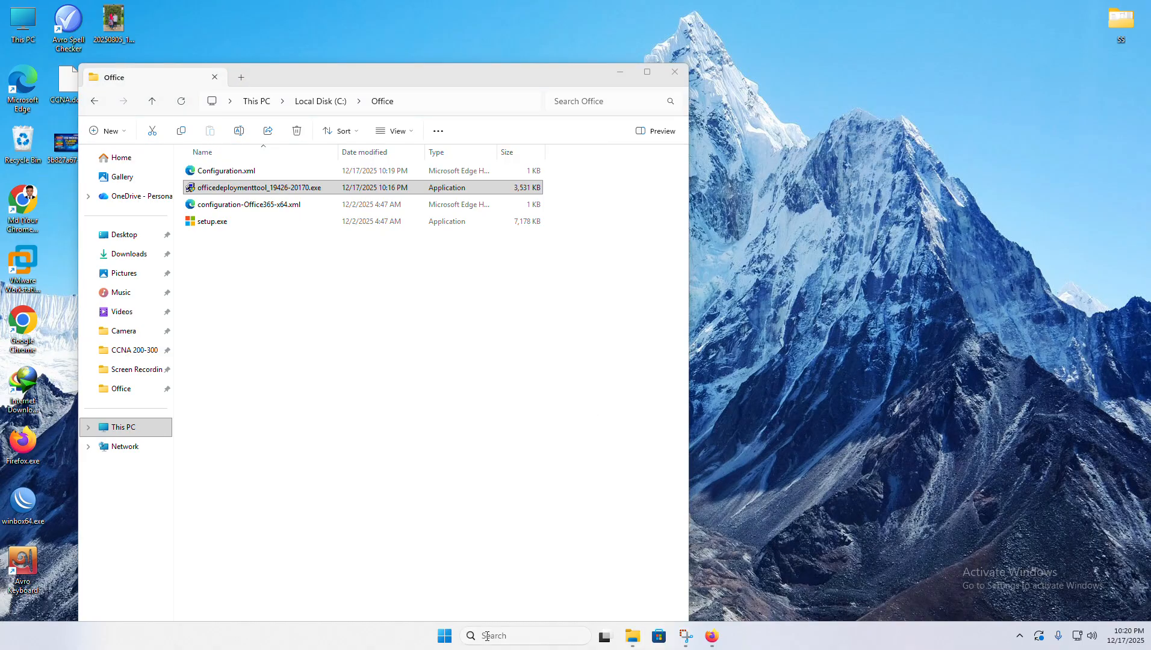
left_click(446, 636)
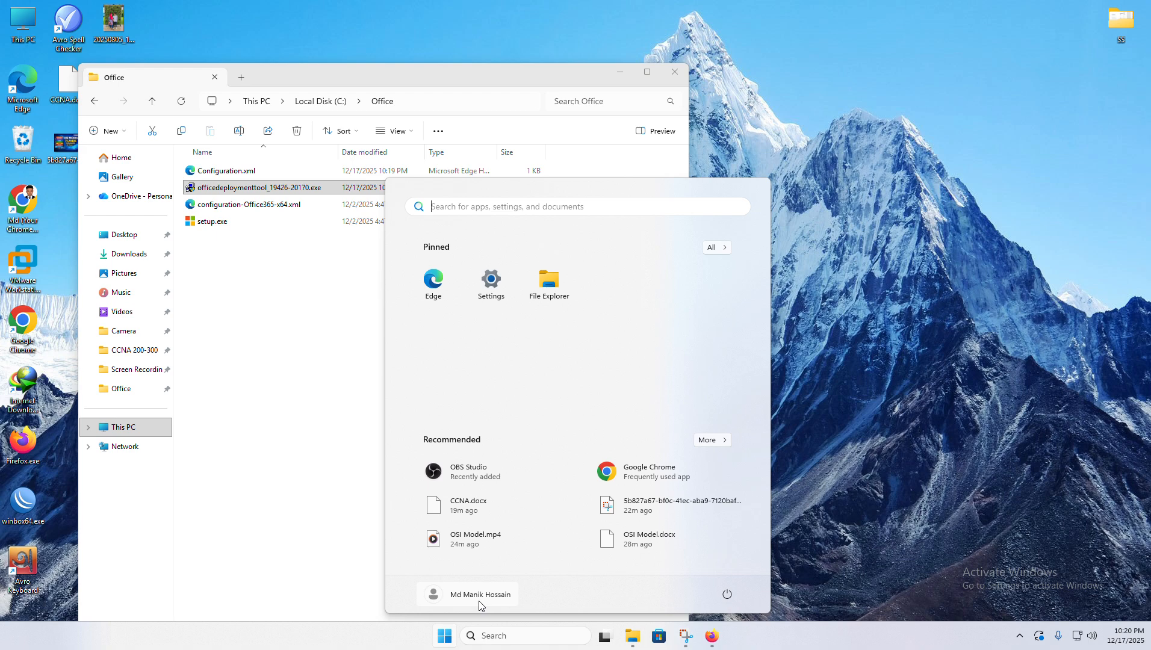
type("cmd")
key("Return")
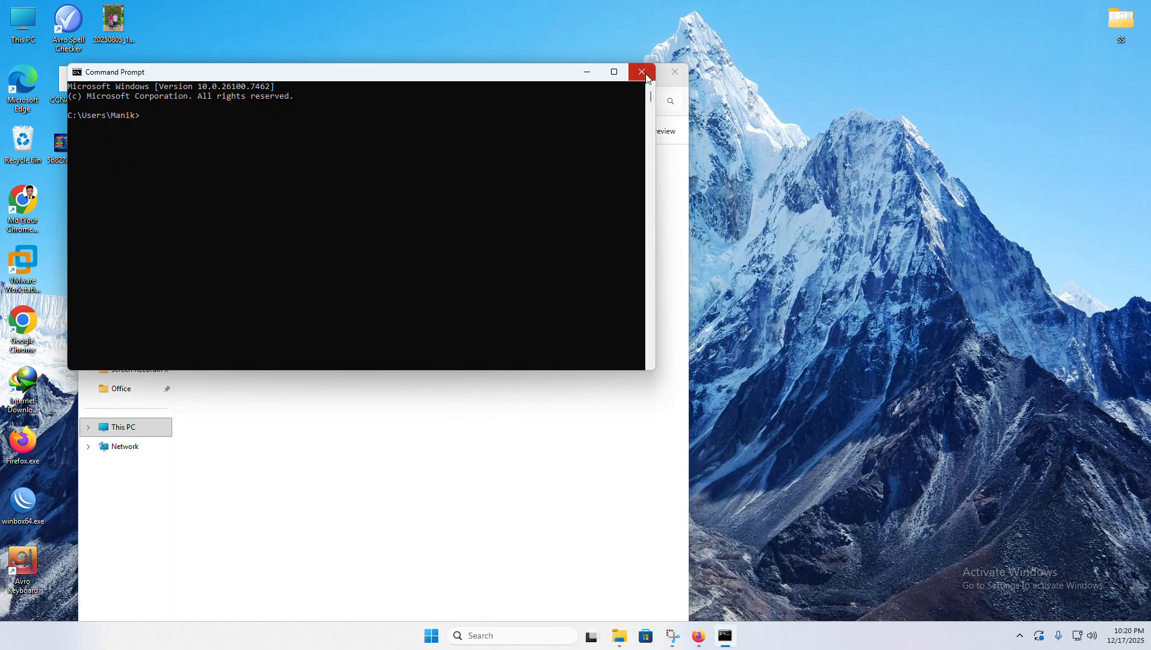
left_click(642, 72)
mouse_move(646, 76)
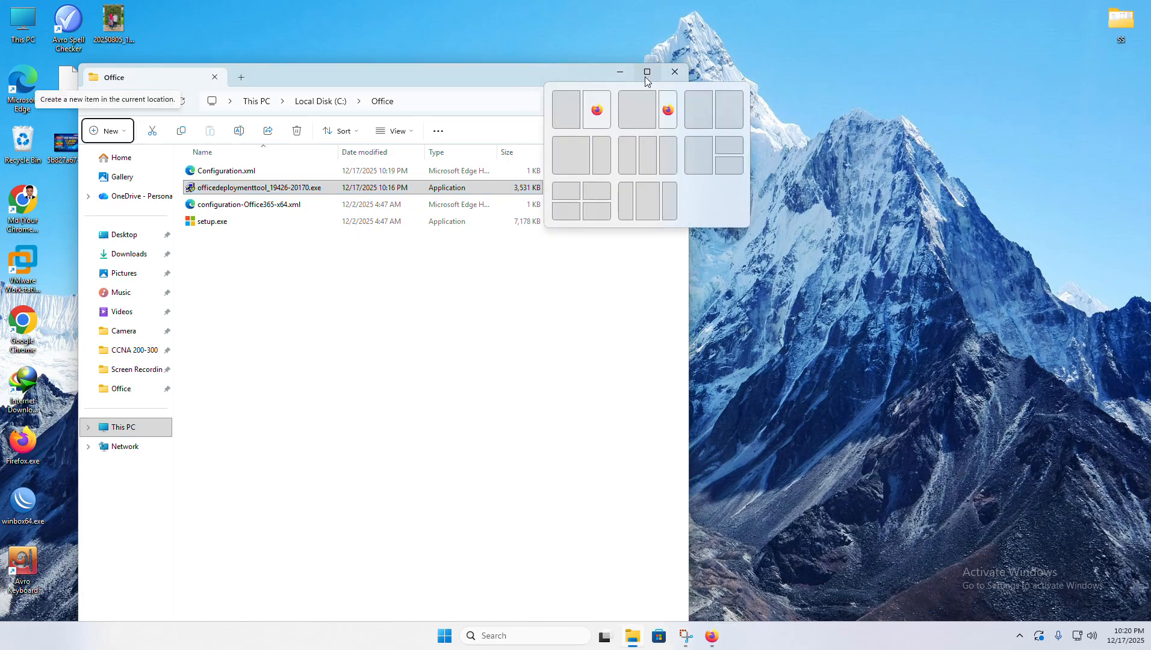
Open Command Prompt as administrator and place its window beside the Office folder's file list.
key("super")
type("cmd")
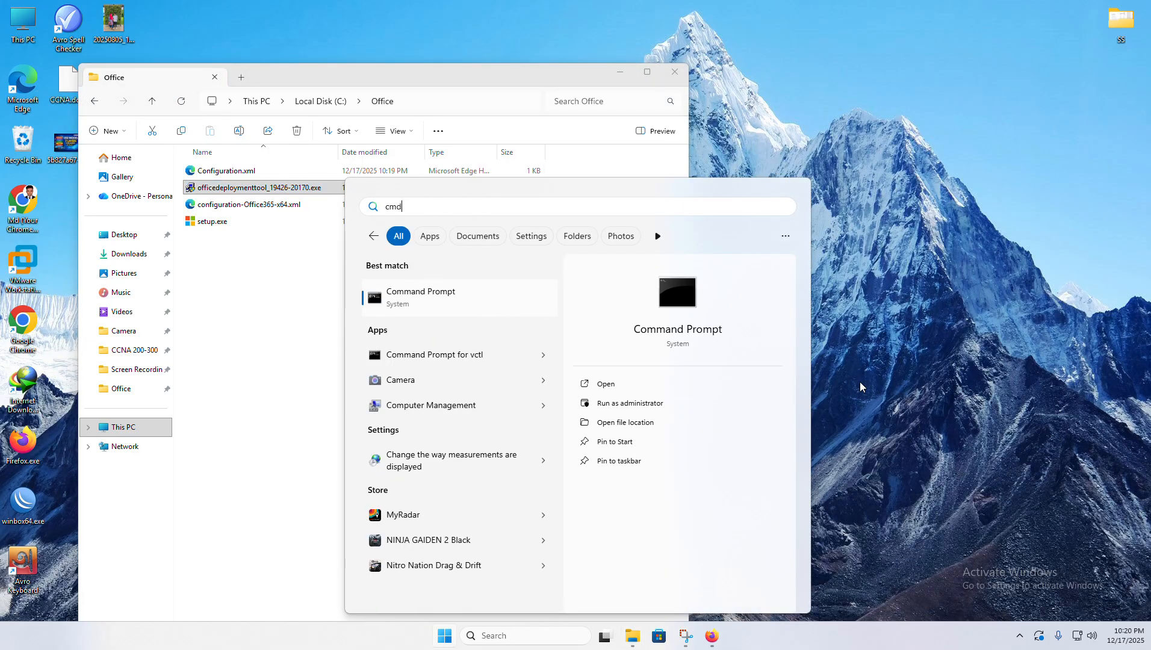
right_click(437, 302)
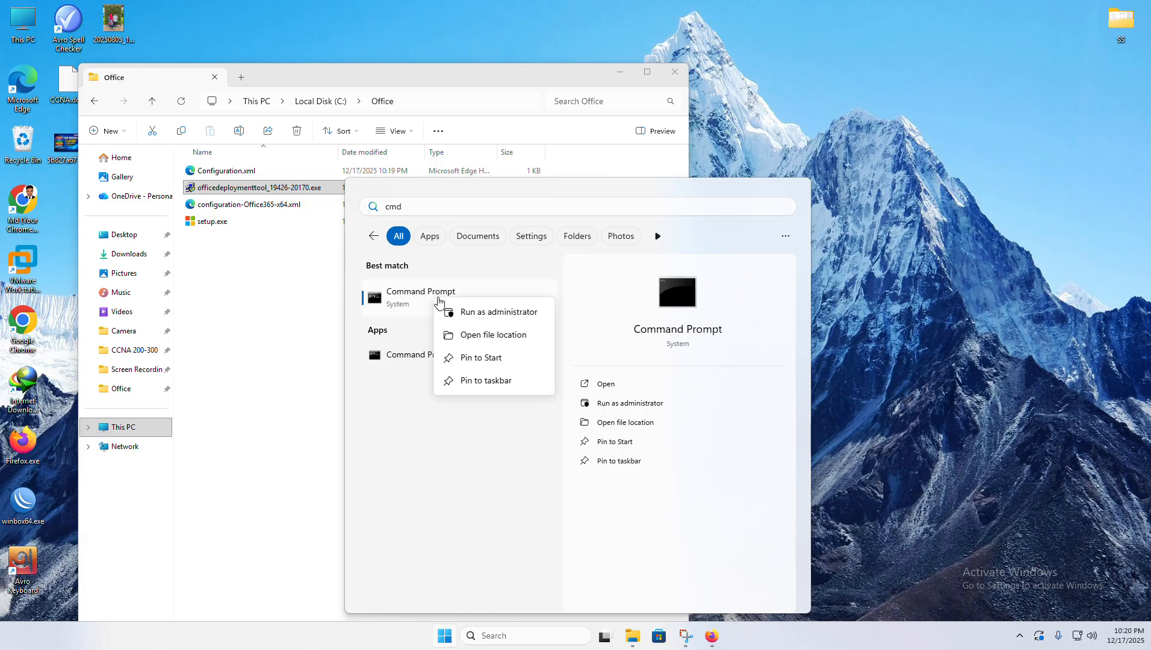
left_click(475, 315)
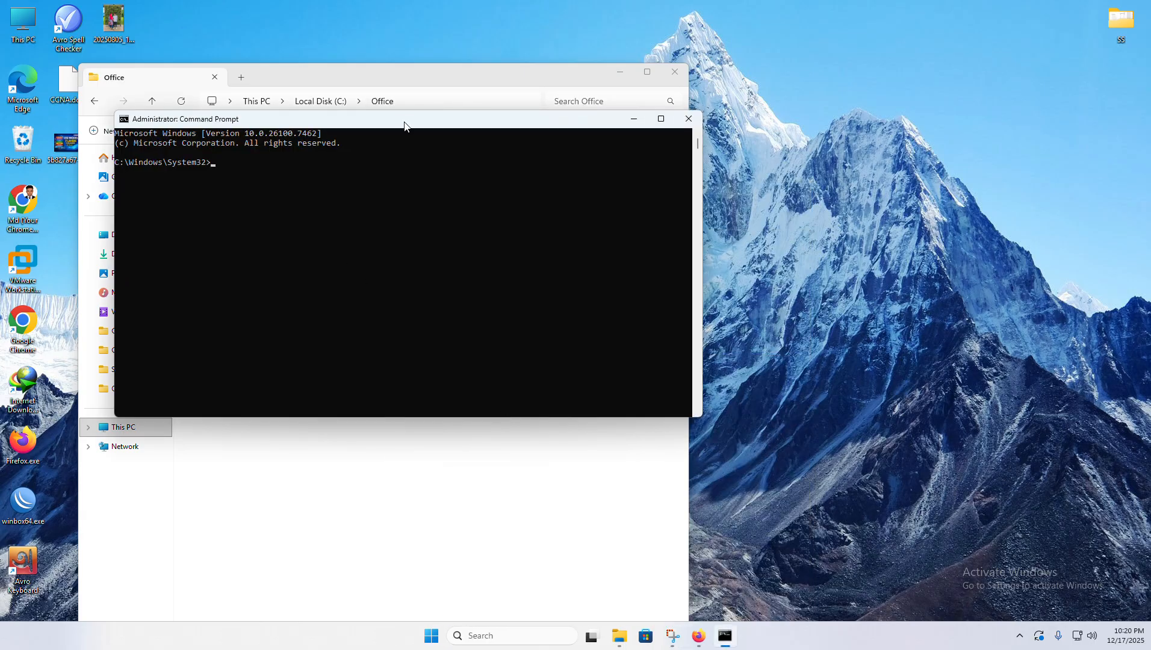
left_click_drag(404, 125, 756, 195)
left_click(632, 256)
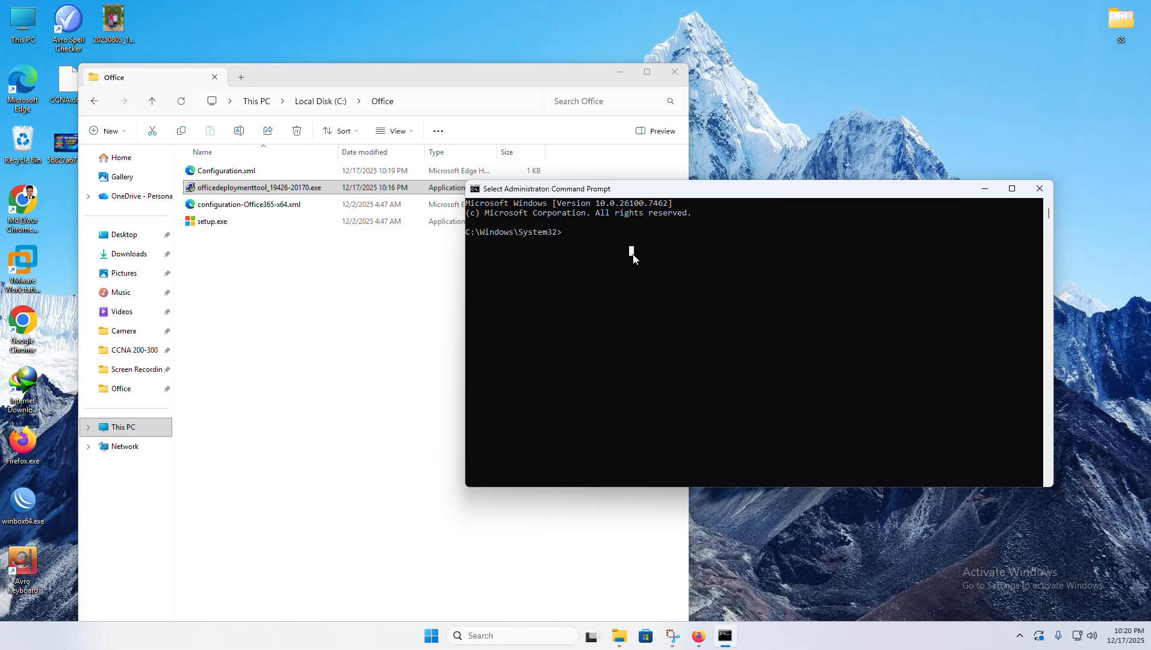
Begin a cd command in Command Prompt and check the full path of the Office folder in File Explorer.
type("cd")
left_click(500, 103)
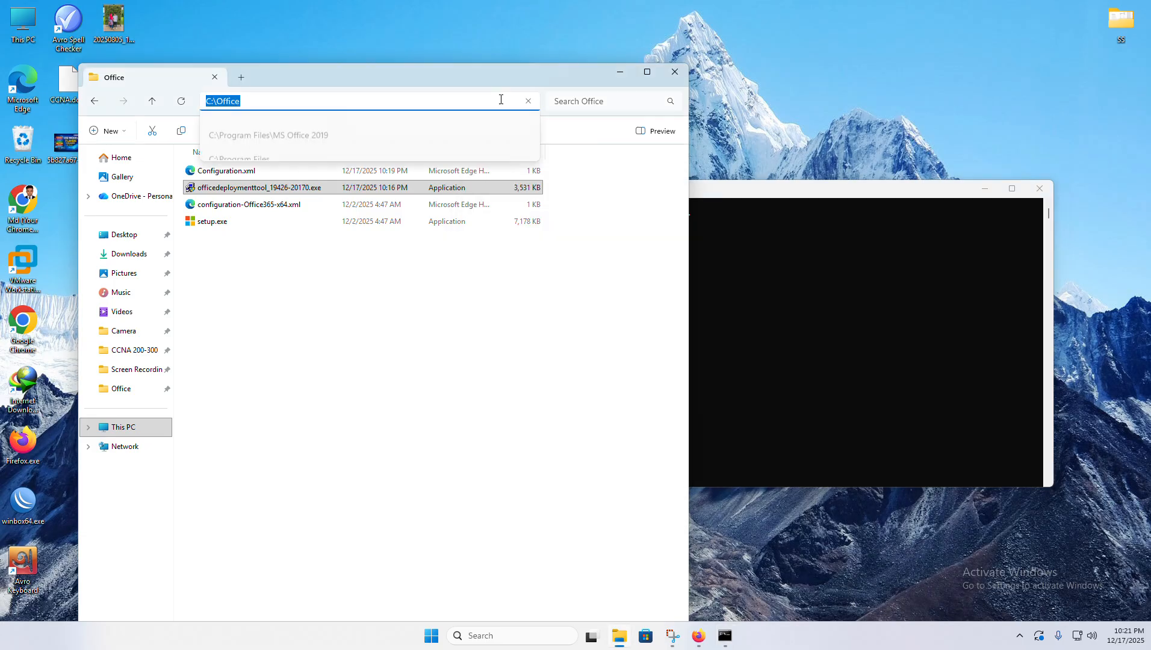
left_click(543, 256)
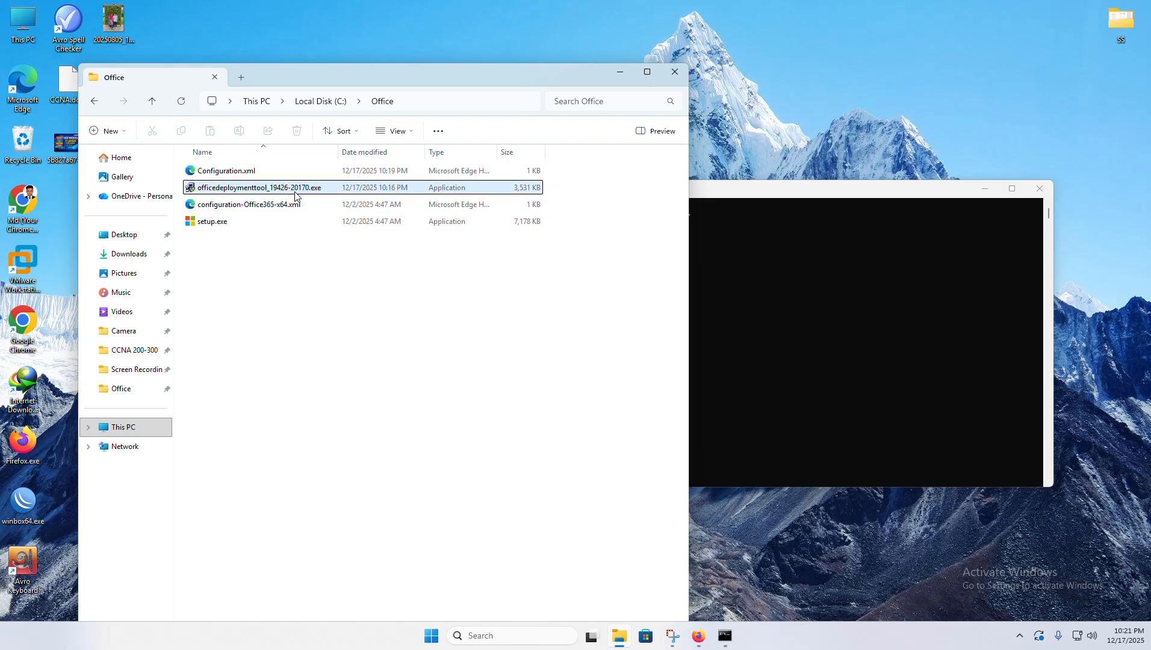
Close the Office folder window and reopen the Office folder on Local Disk (C:) from This PC.
left_click(675, 72)
right_click(434, 89)
left_click(461, 131)
double_click(22, 23)
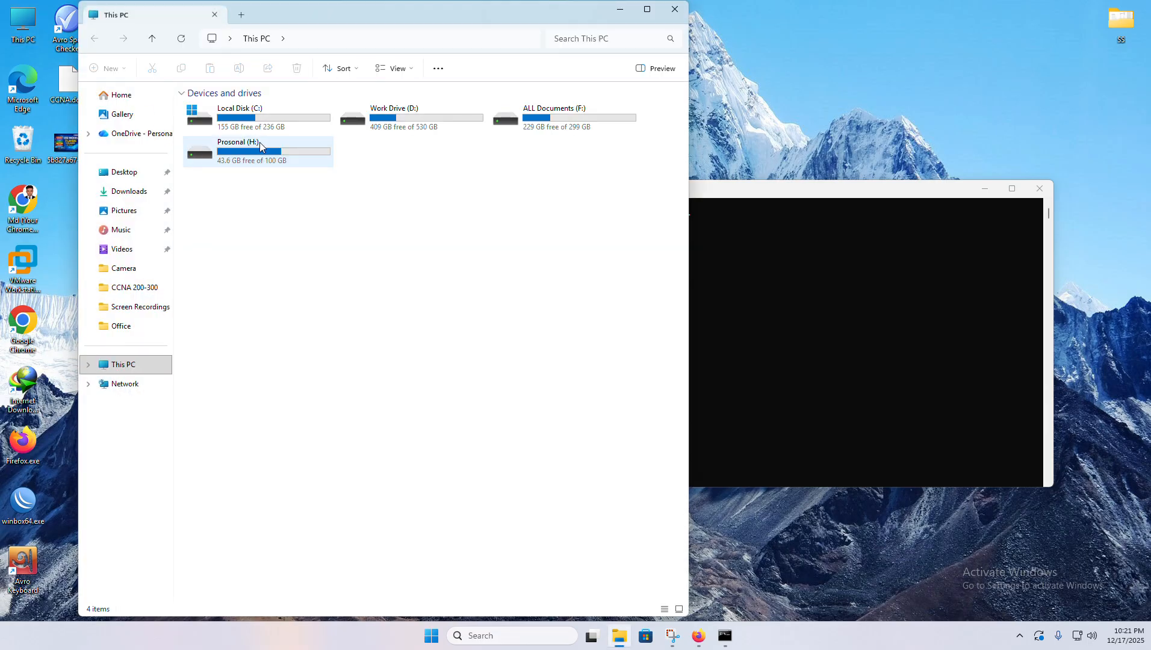
double_click(268, 123)
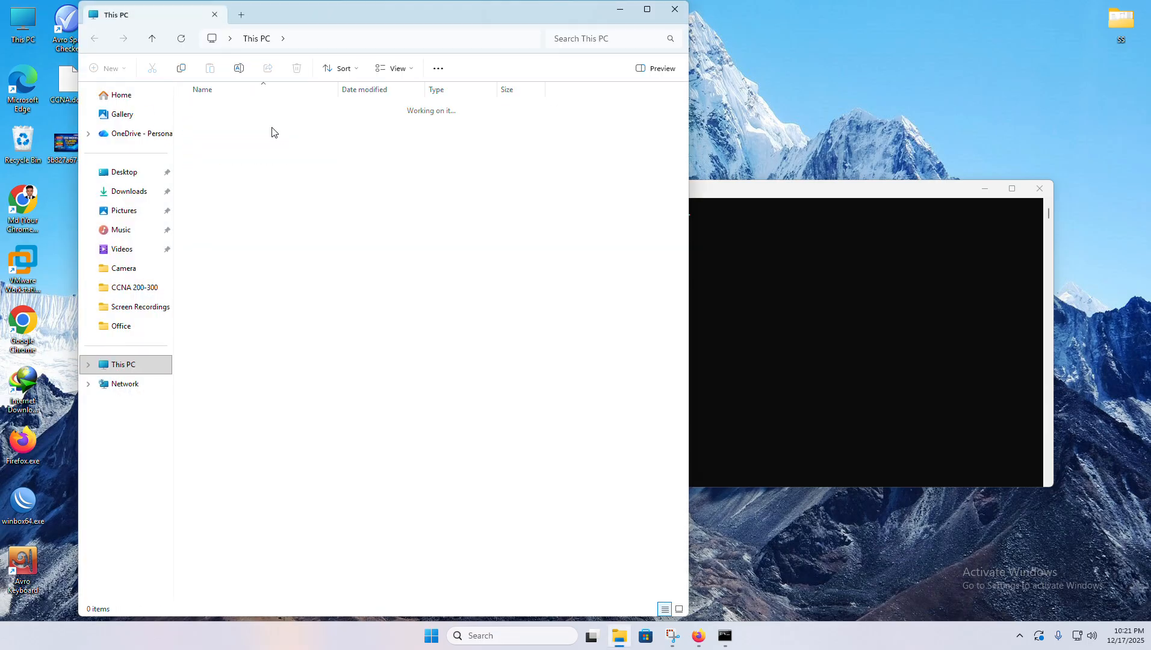
double_click(235, 161)
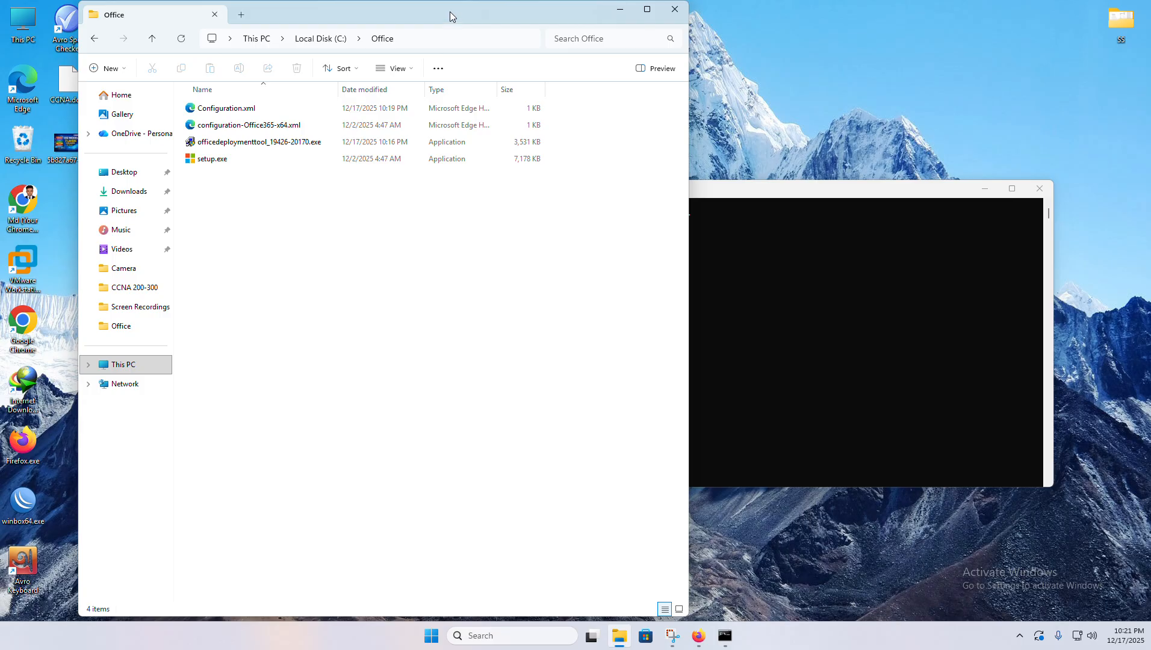
Show the Office folder's path in File Explorer and change the Command Prompt directory with cd C:\Office.
left_click_drag(450, 12, 440, 56)
left_click(475, 83)
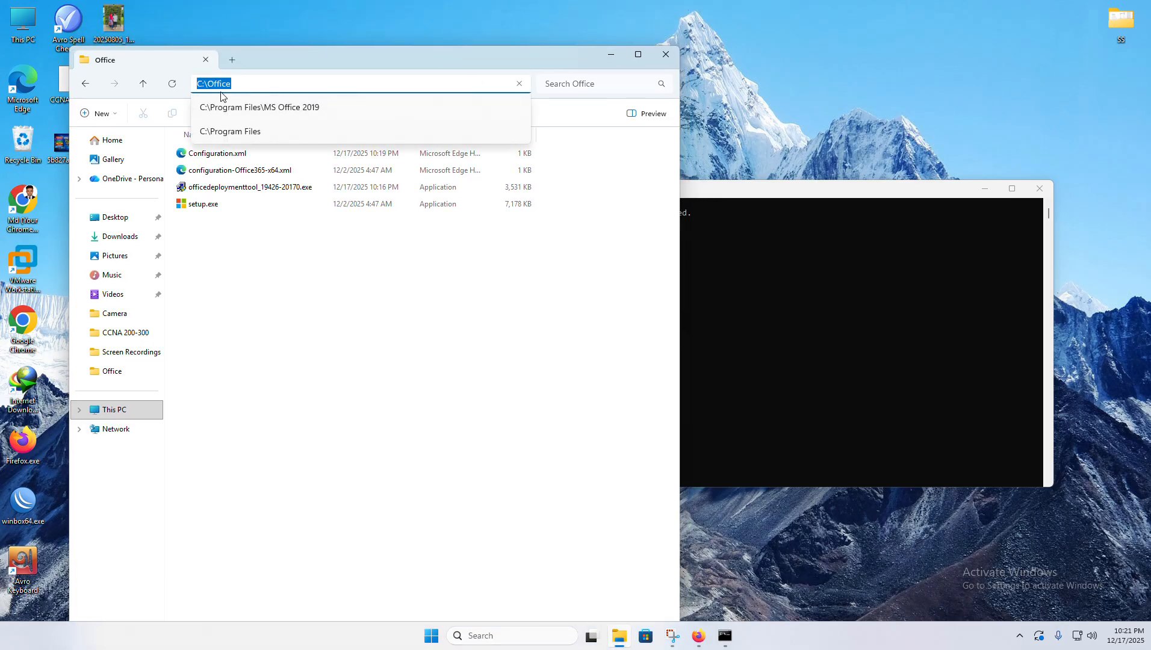
left_click(809, 308)
type("cd C:\\Office")
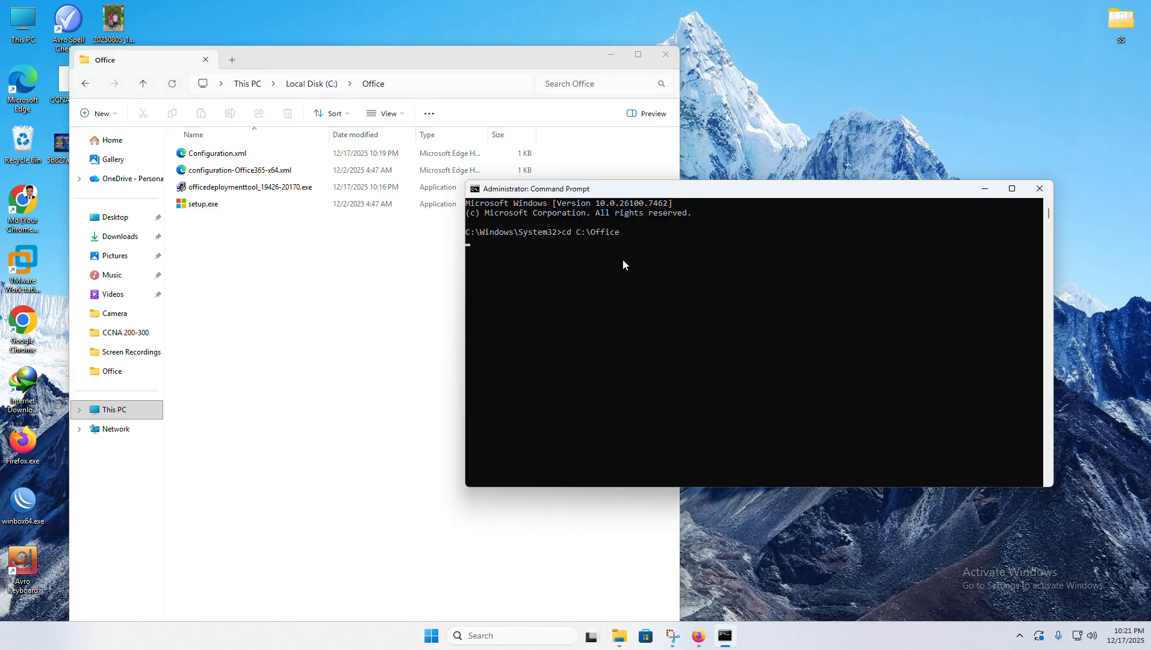
key("Return")
Run setup /configure configuration.xml in Command Prompt to install Office.
type("setup /configure")
type("configurati")
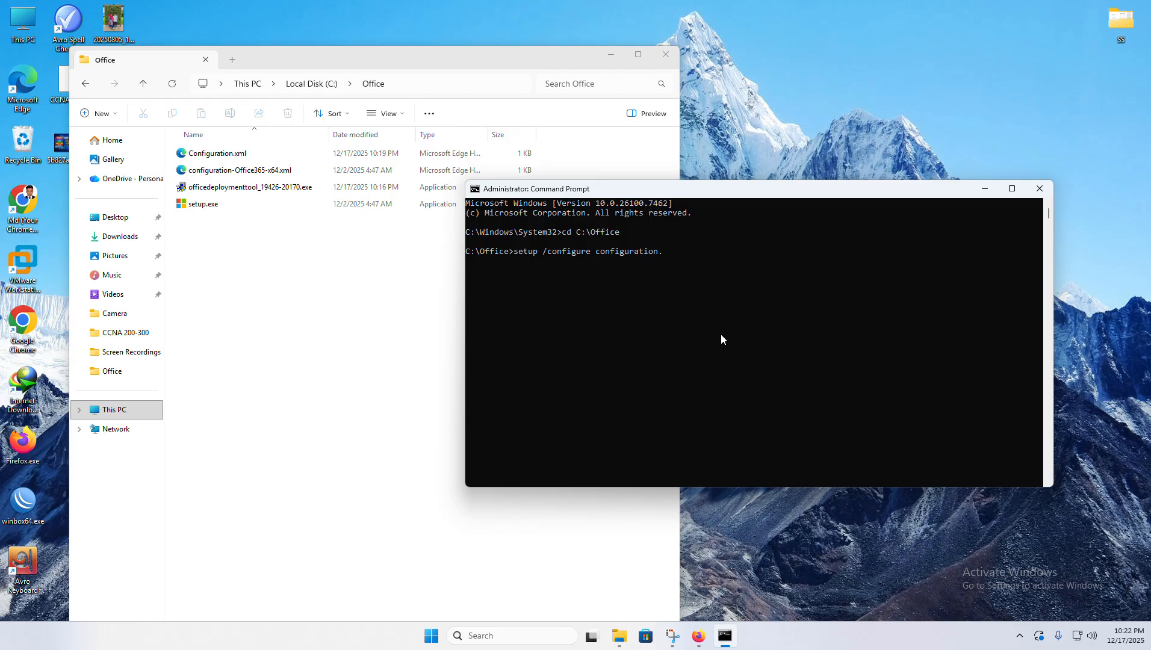
type("on.xml")
key("Return")
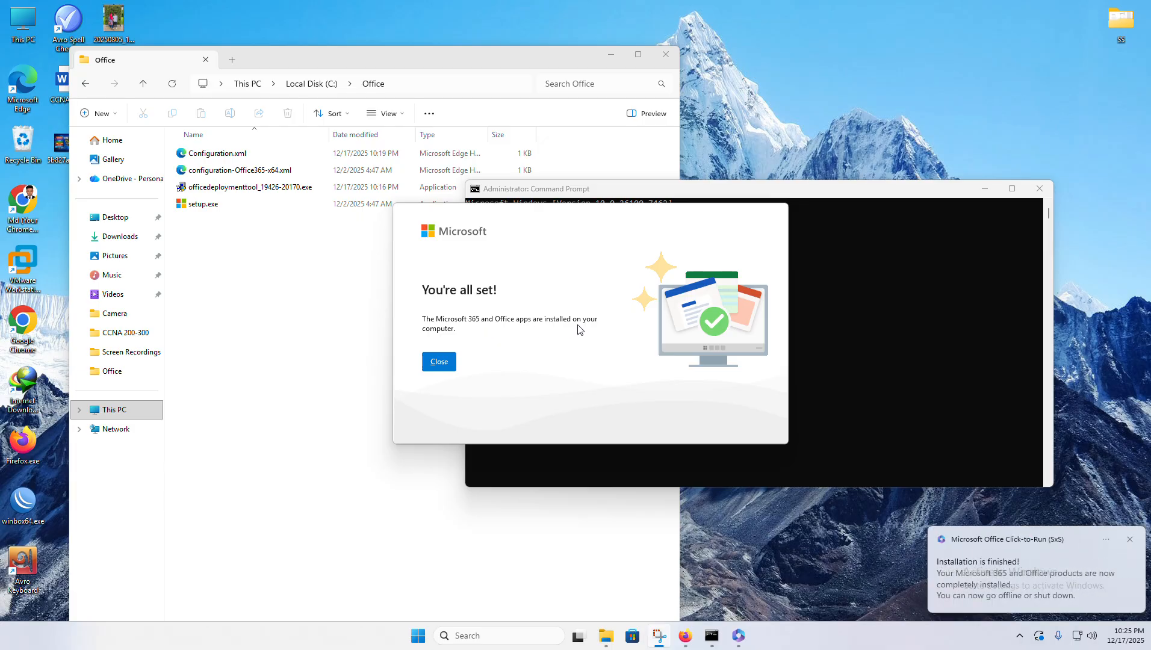
Close the Office installer and Command Prompt windows, and show the refreshed desktop.
left_click(447, 359)
left_click(1038, 190)
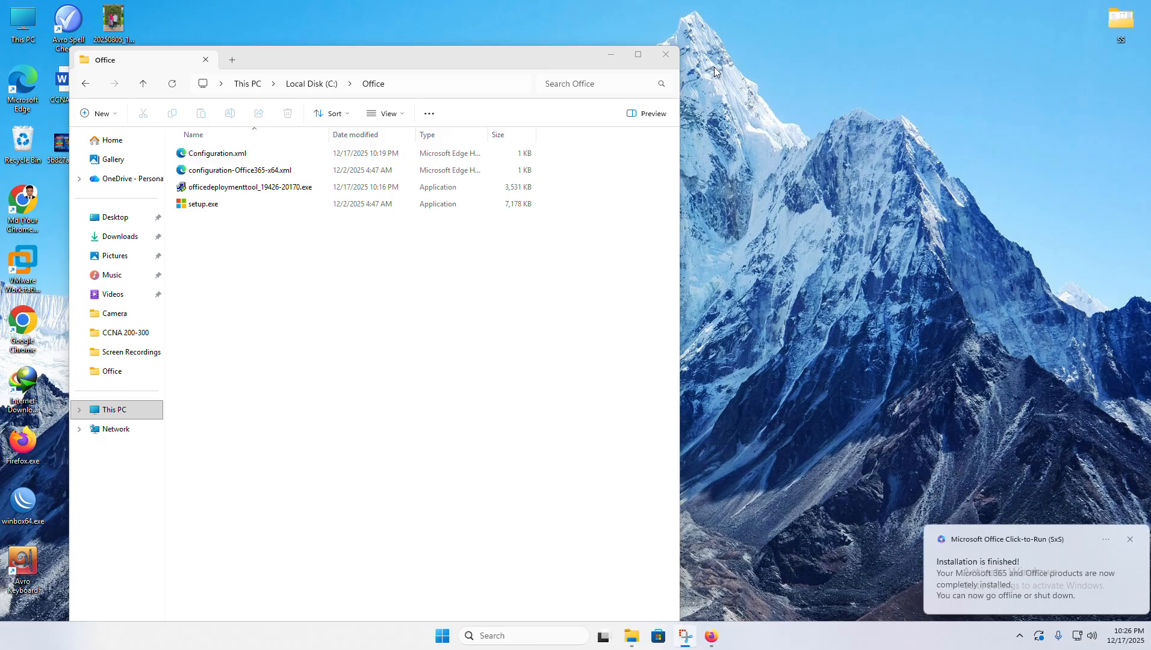
key("super+d")
right_click(487, 147)
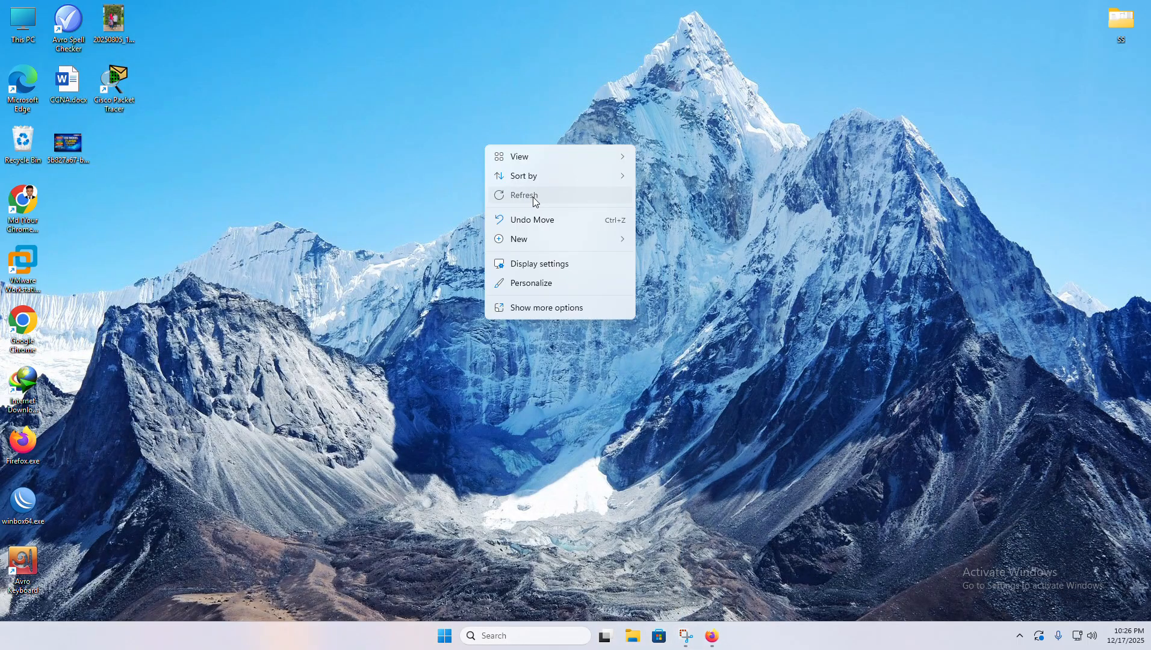
left_click(533, 197)
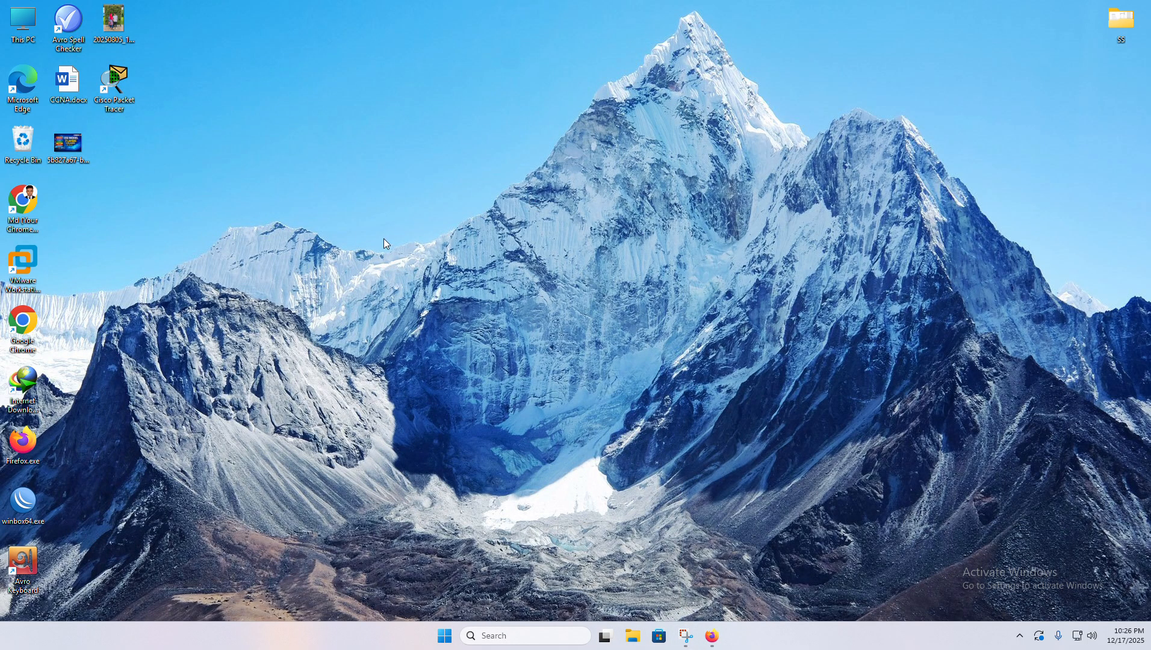
Create a Microsoft Word document on the desktop with the default name and open it in Word.
right_click(338, 191)
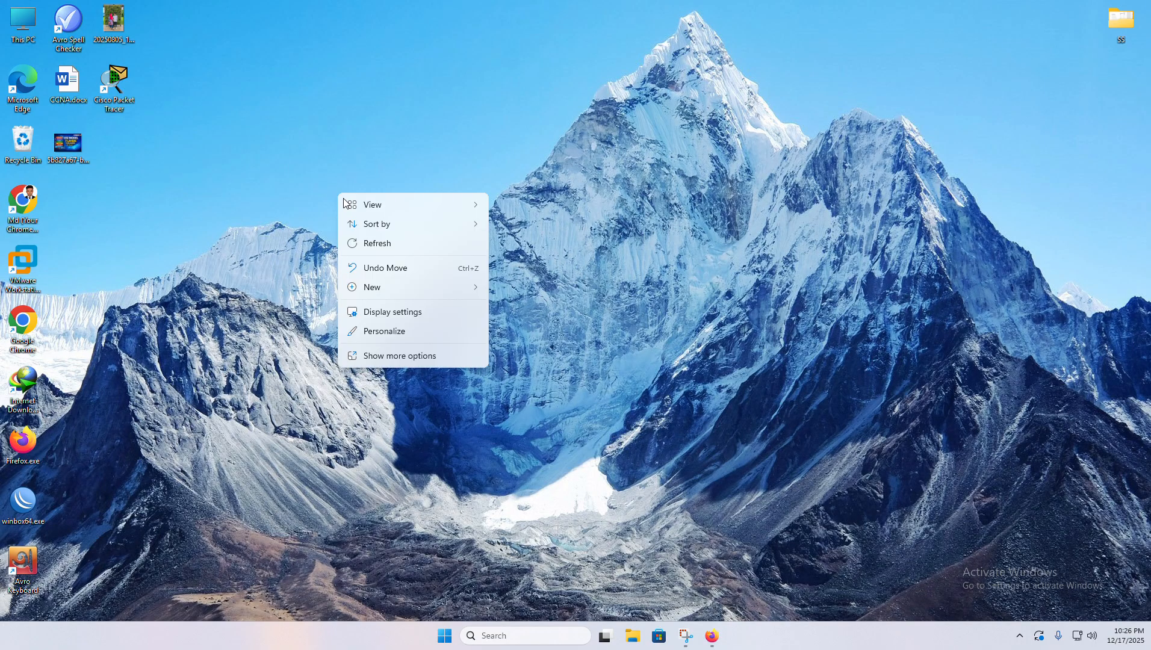
mouse_move(393, 291)
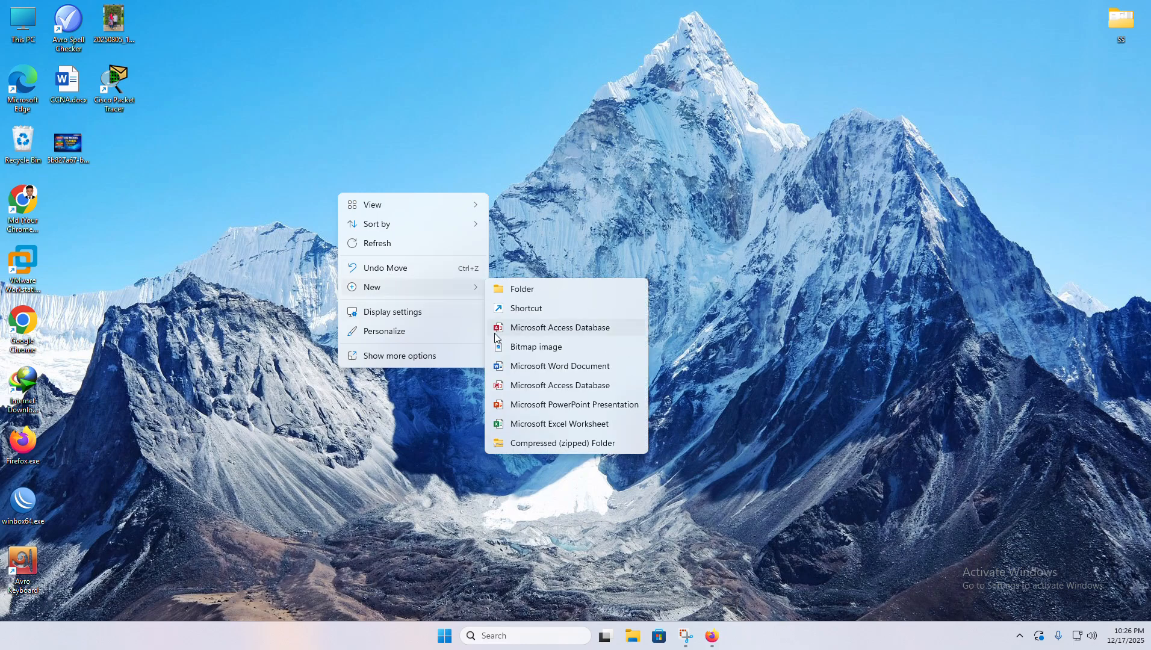
left_click(529, 365)
key("Return")
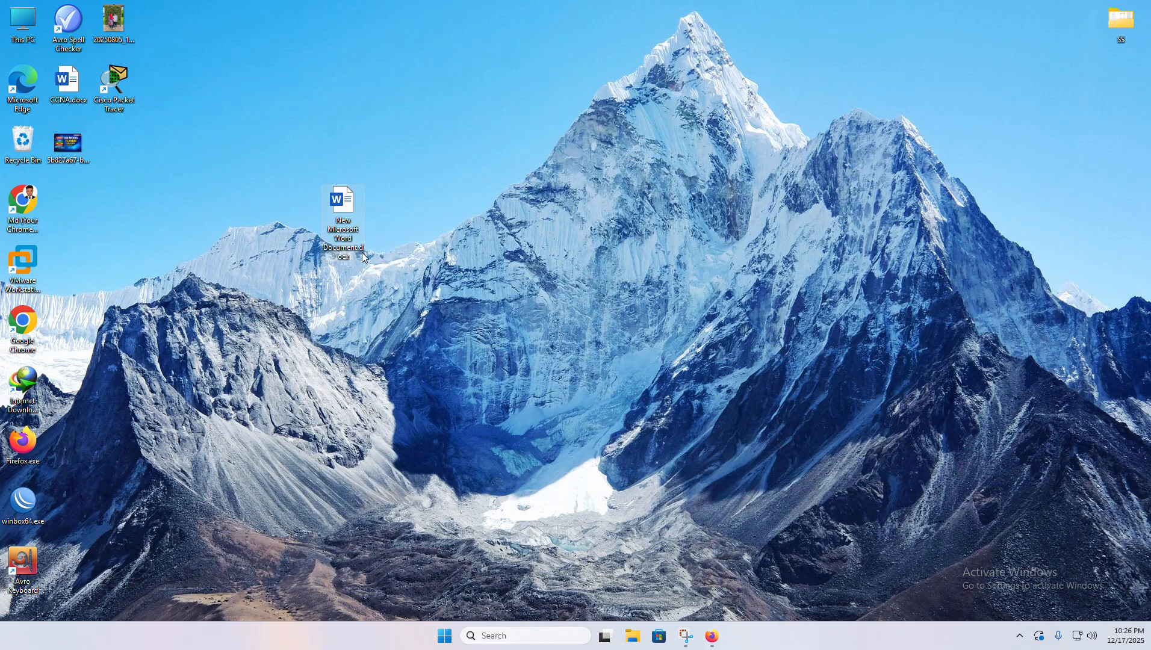
double_click(341, 223)
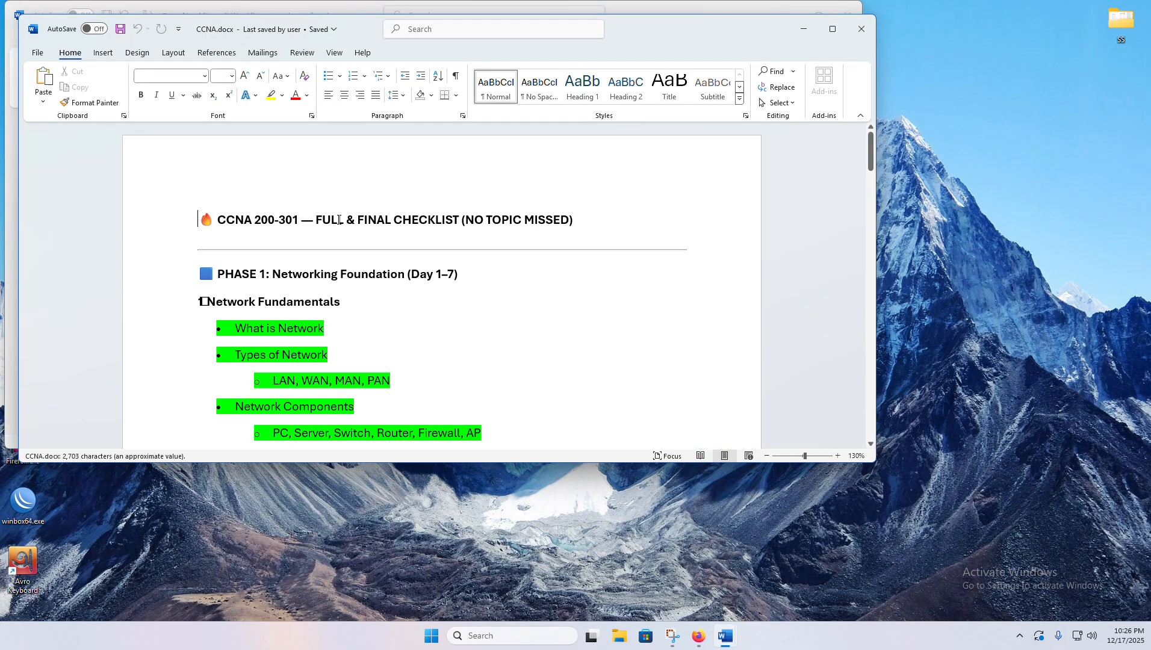
left_click(814, 20)
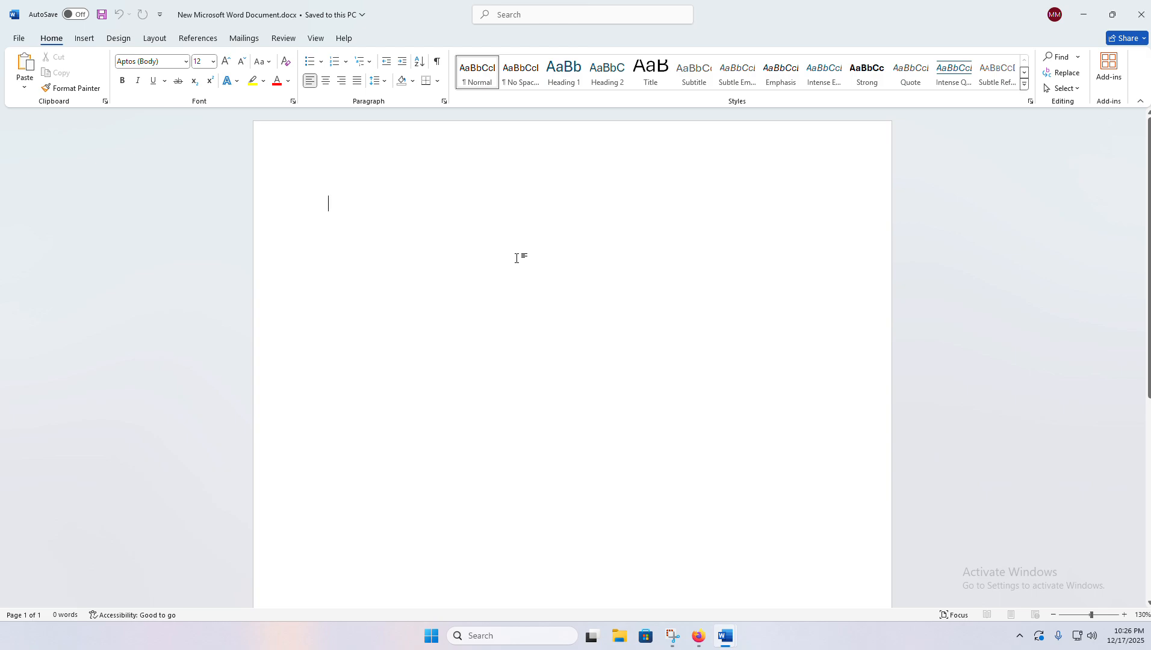
Look over the Insert, Design and Layout commands in the blank document, and close it and the CCNA.docx window.
left_click(84, 38)
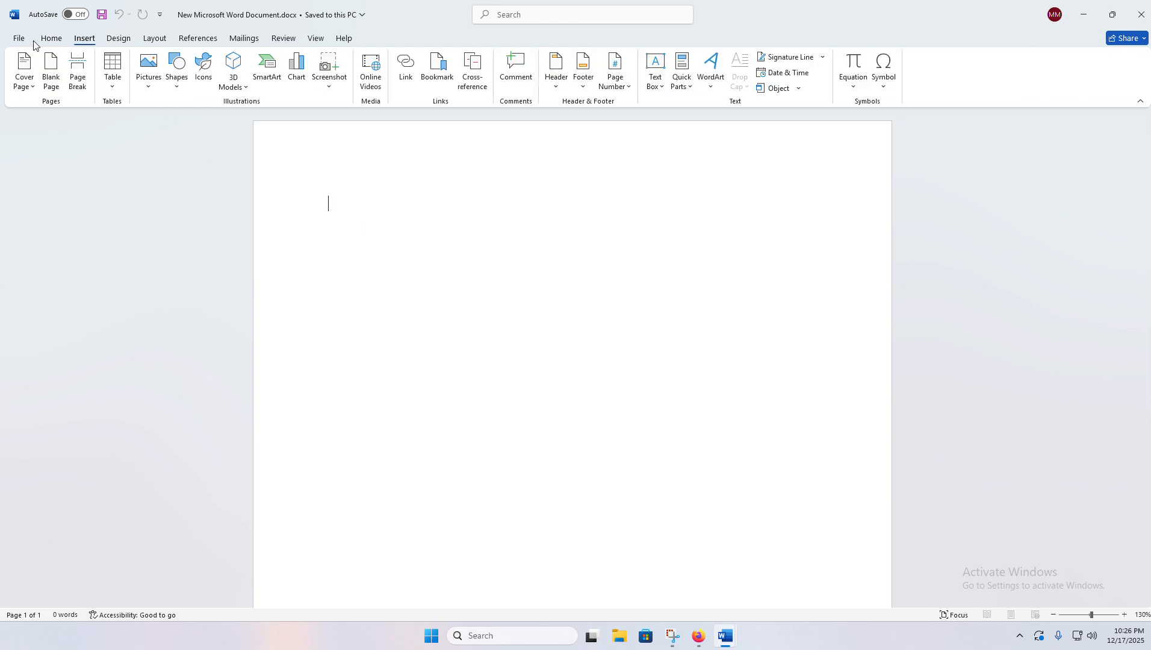
left_click(120, 39)
left_click(158, 40)
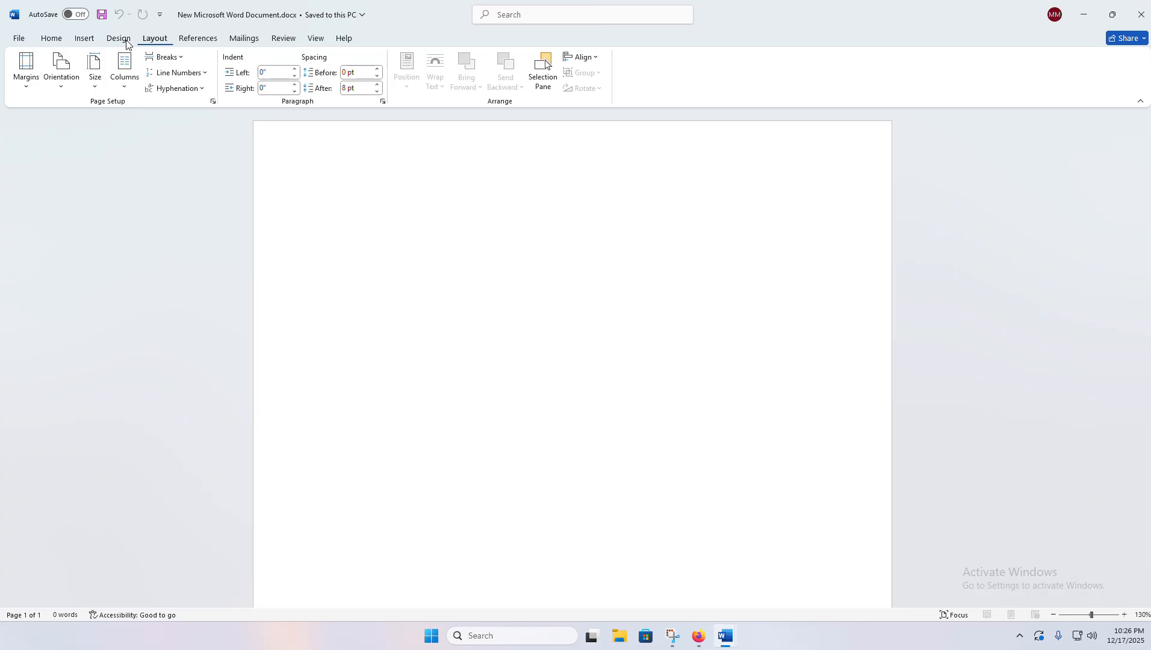
left_click(51, 39)
left_click(84, 39)
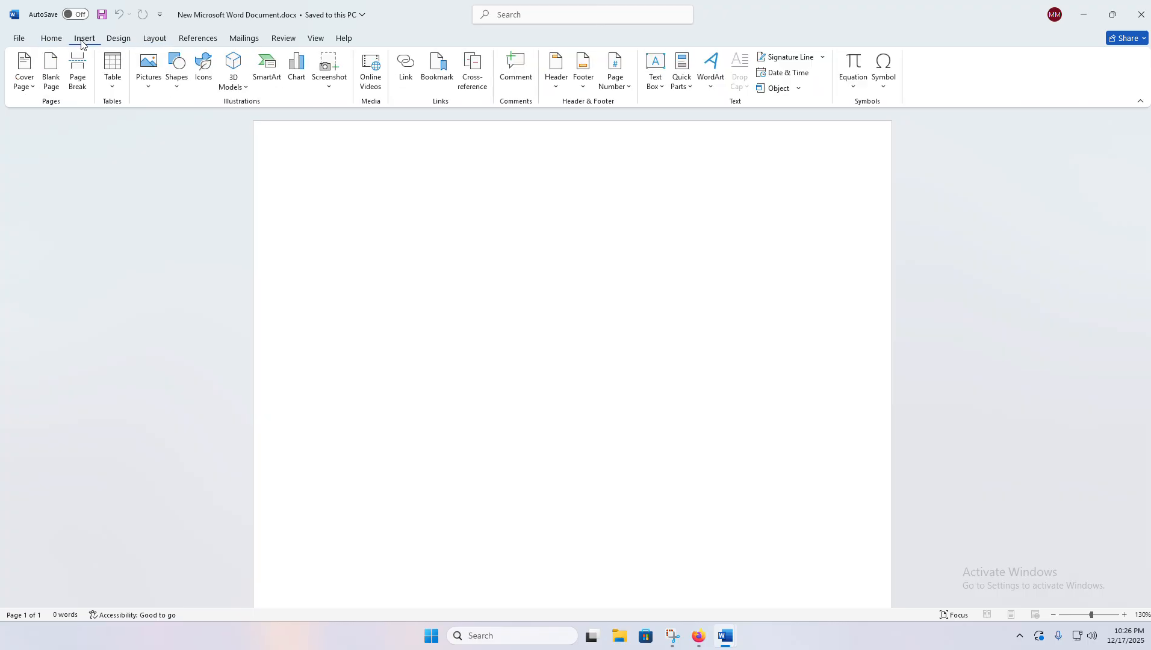
left_click(1146, 17)
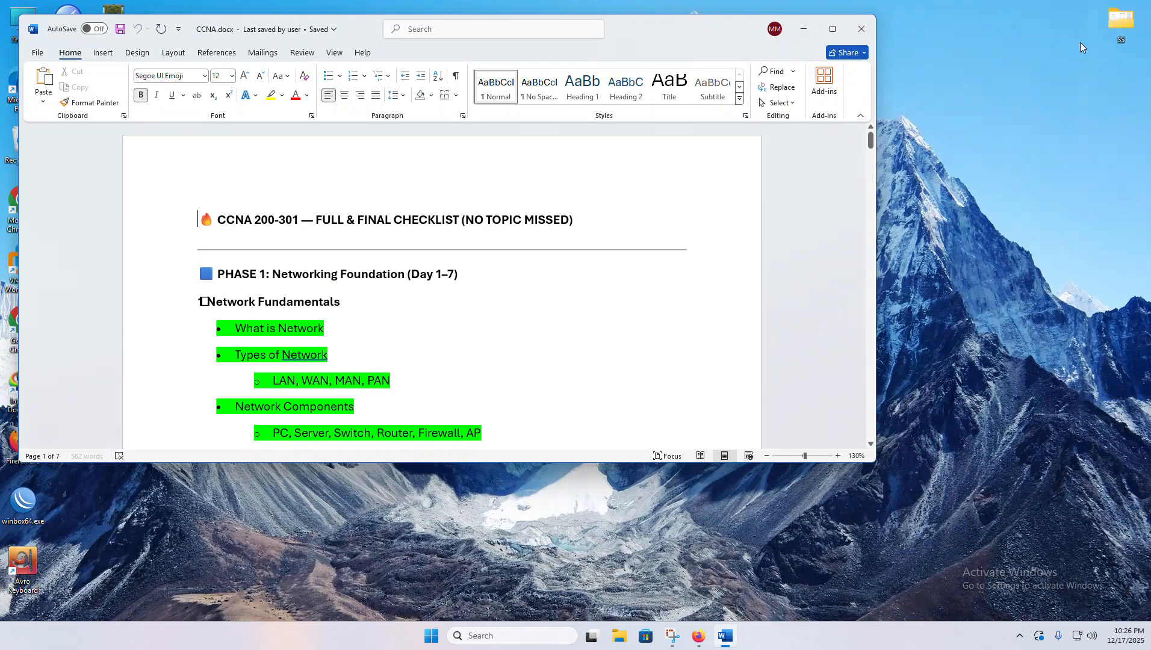
left_click(871, 30)
Refresh the desktop, create a Microsoft Excel worksheet there with the default name, and open it in Excel.
right_click(528, 186)
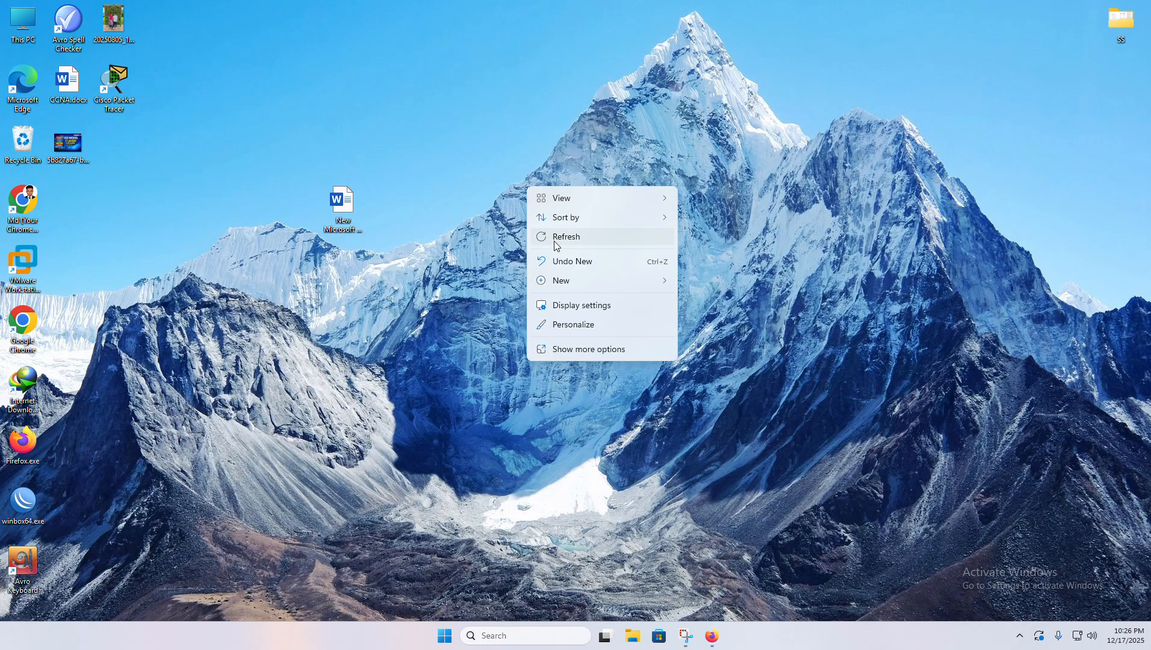
left_click(555, 238)
right_click(543, 214)
mouse_move(590, 311)
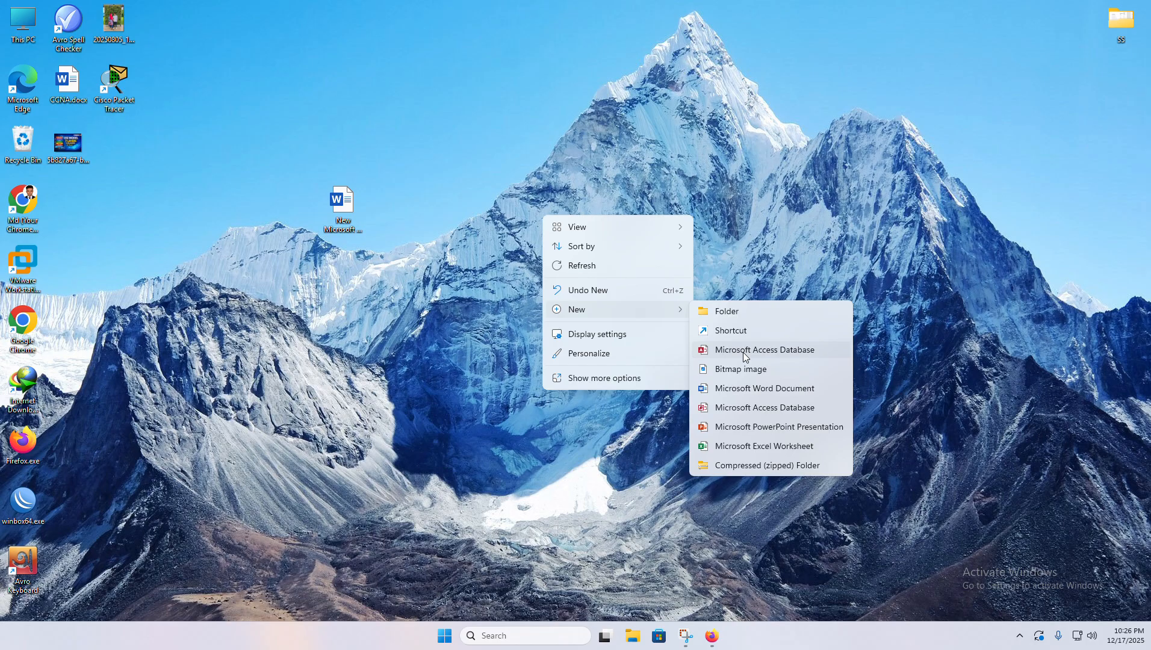
left_click(764, 447)
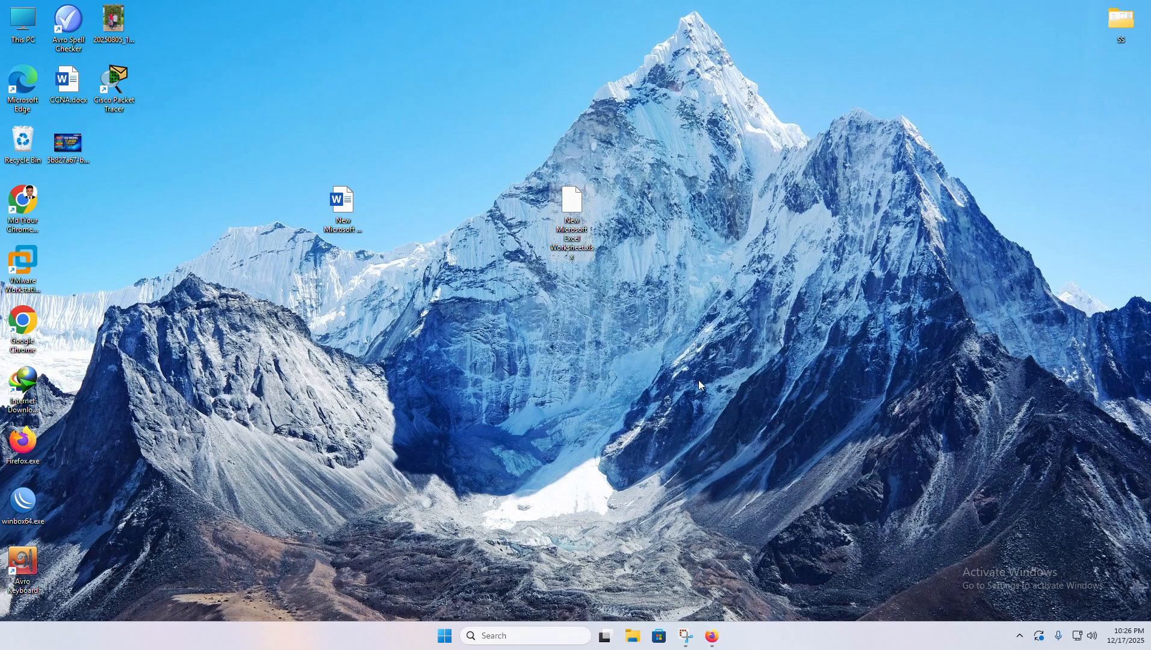
double_click(555, 204)
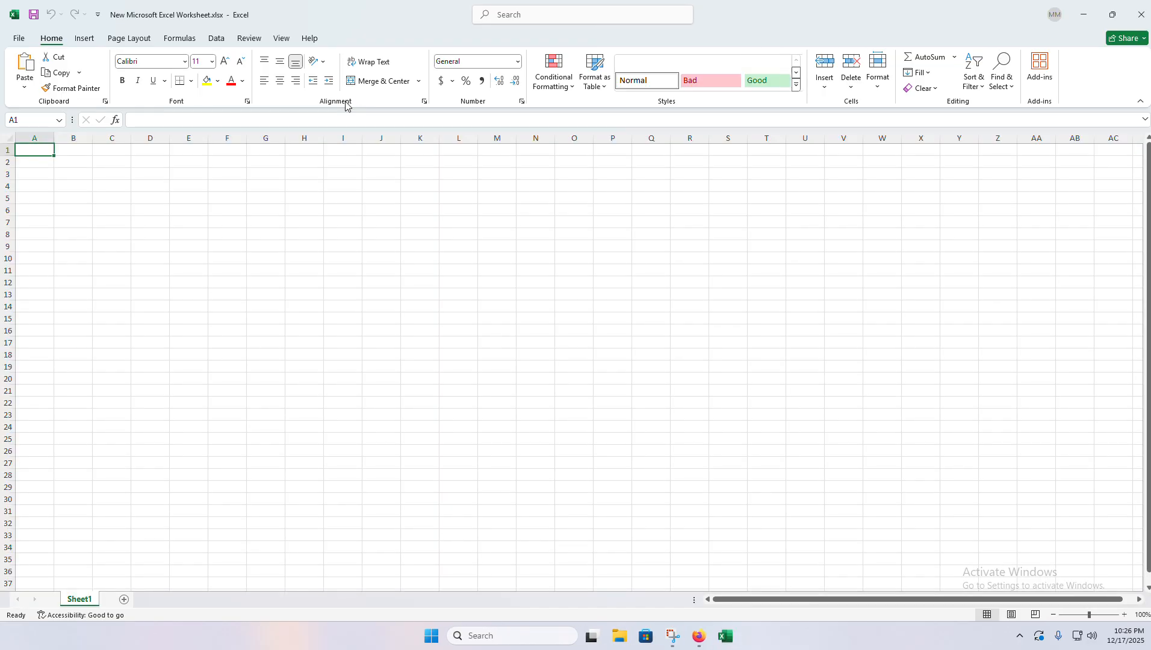
Look over the Insert and Page Layout commands in the blank workbook and close Excel.
left_click(84, 38)
left_click(128, 38)
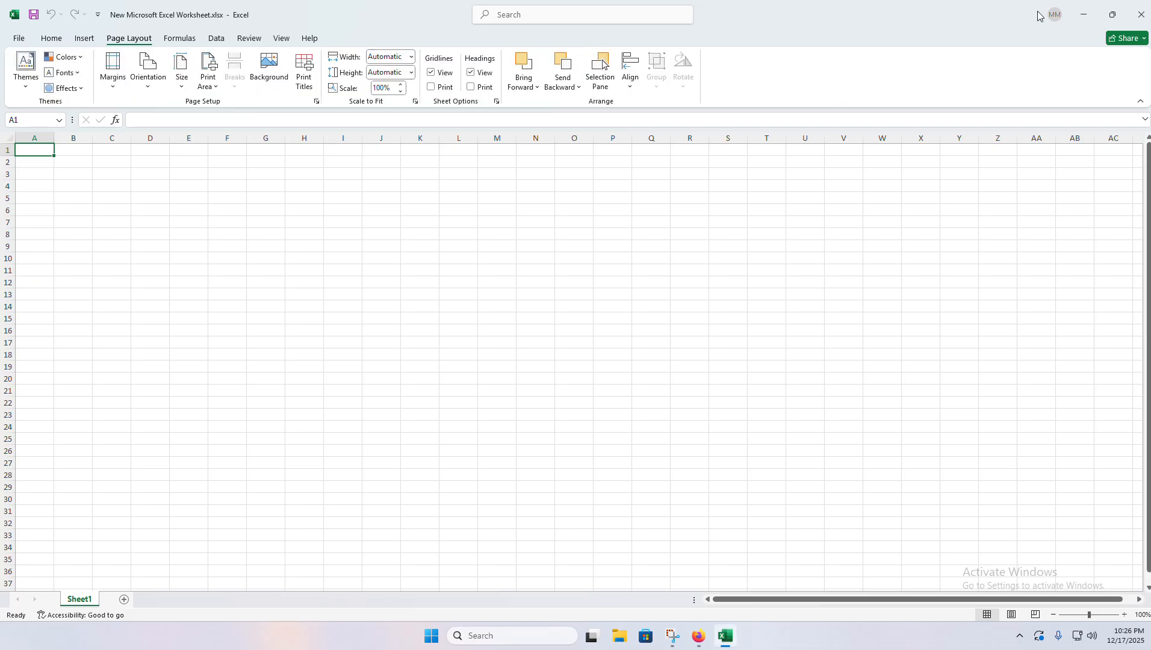
left_click(1142, 14)
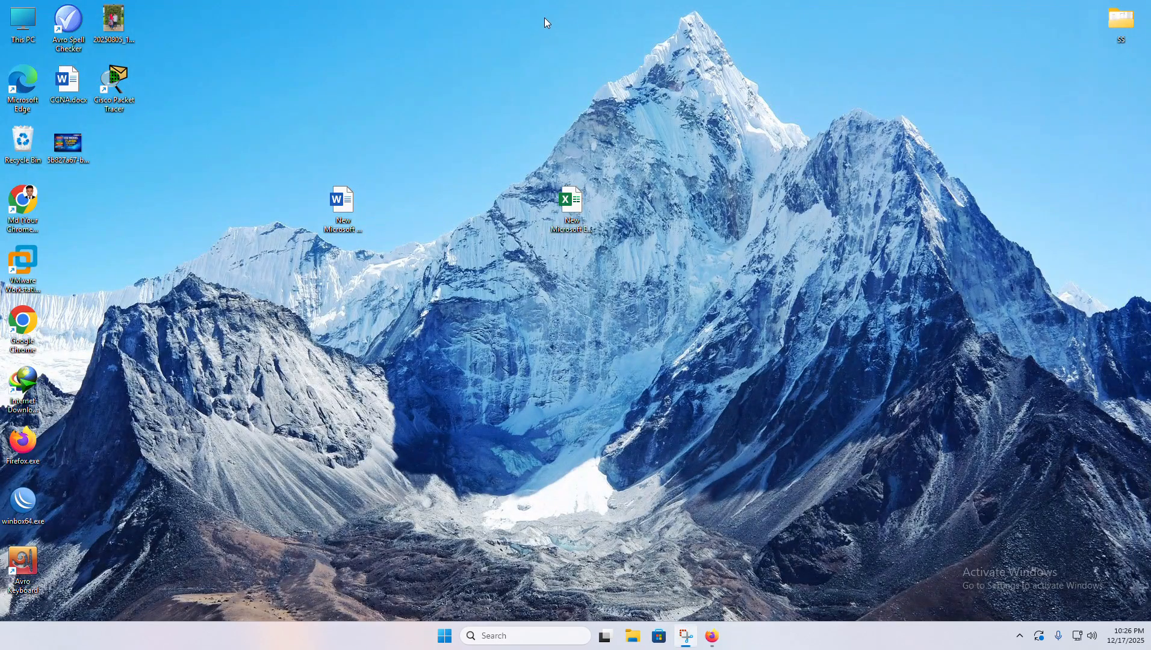